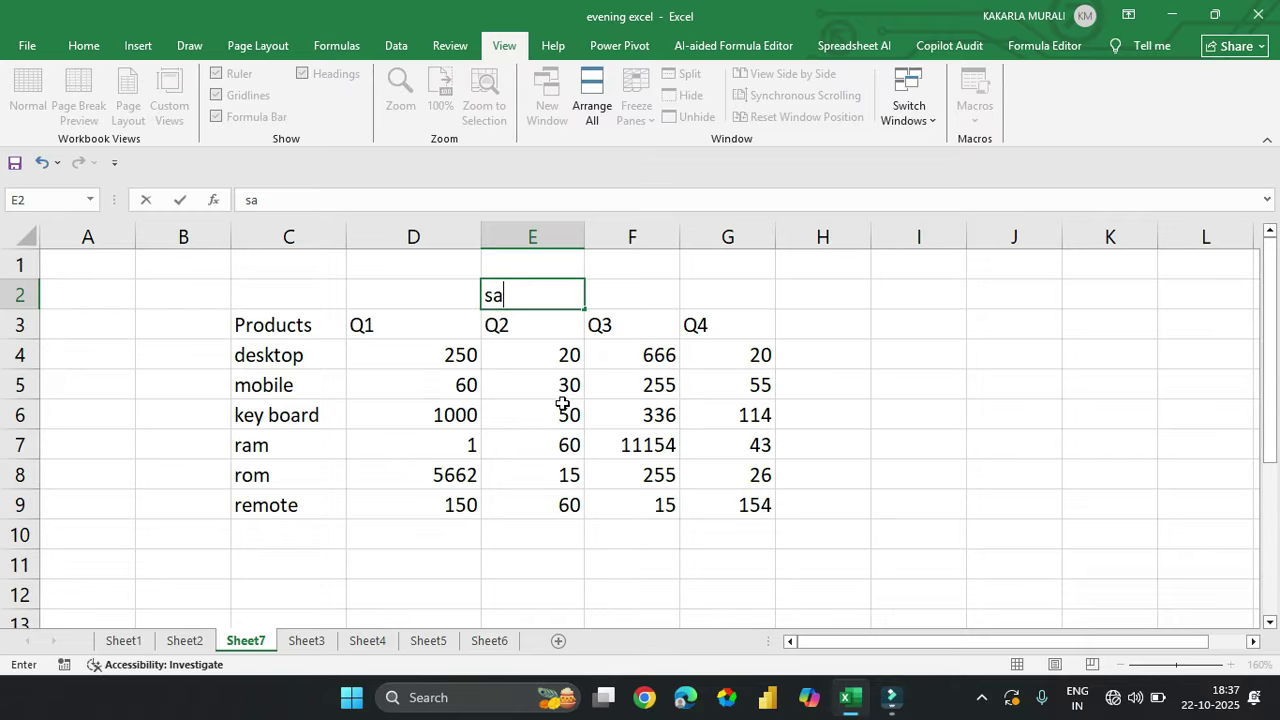
# Step: Enter "sale" in cell E2 above the Q2 header
pyautogui.write('e')
pyautogui.press('Return')
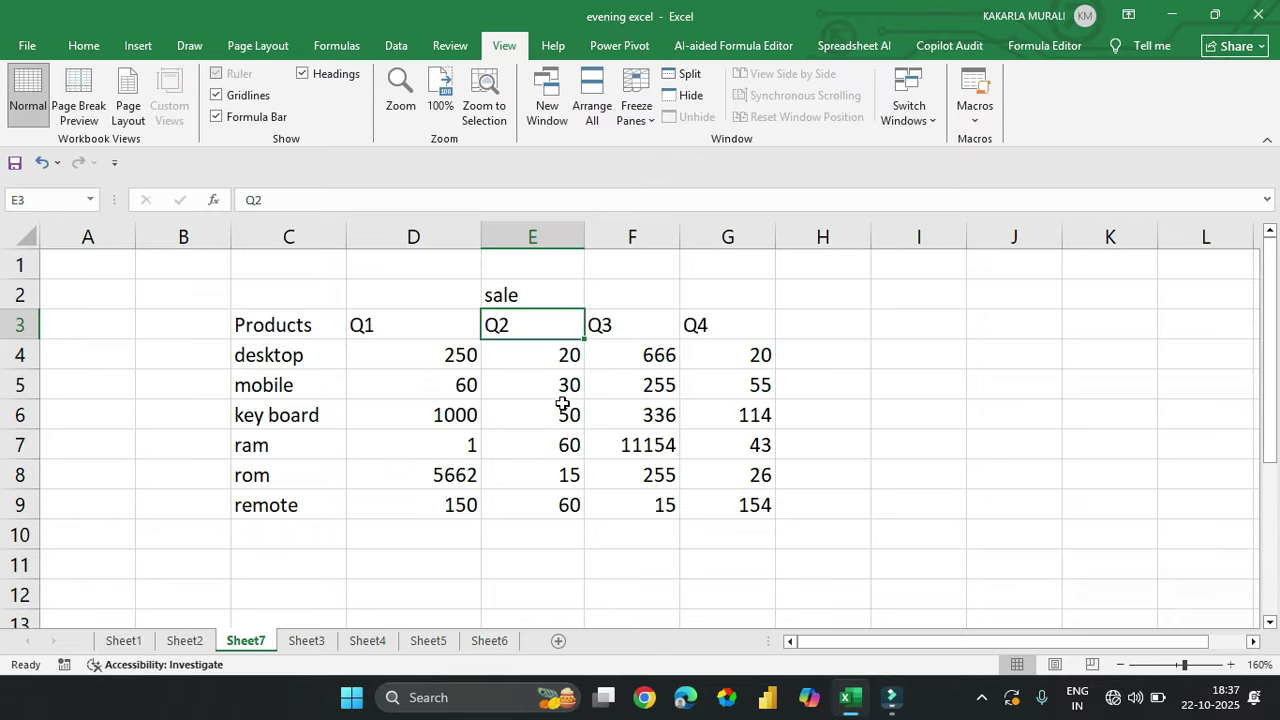
pyautogui.click(553, 300)
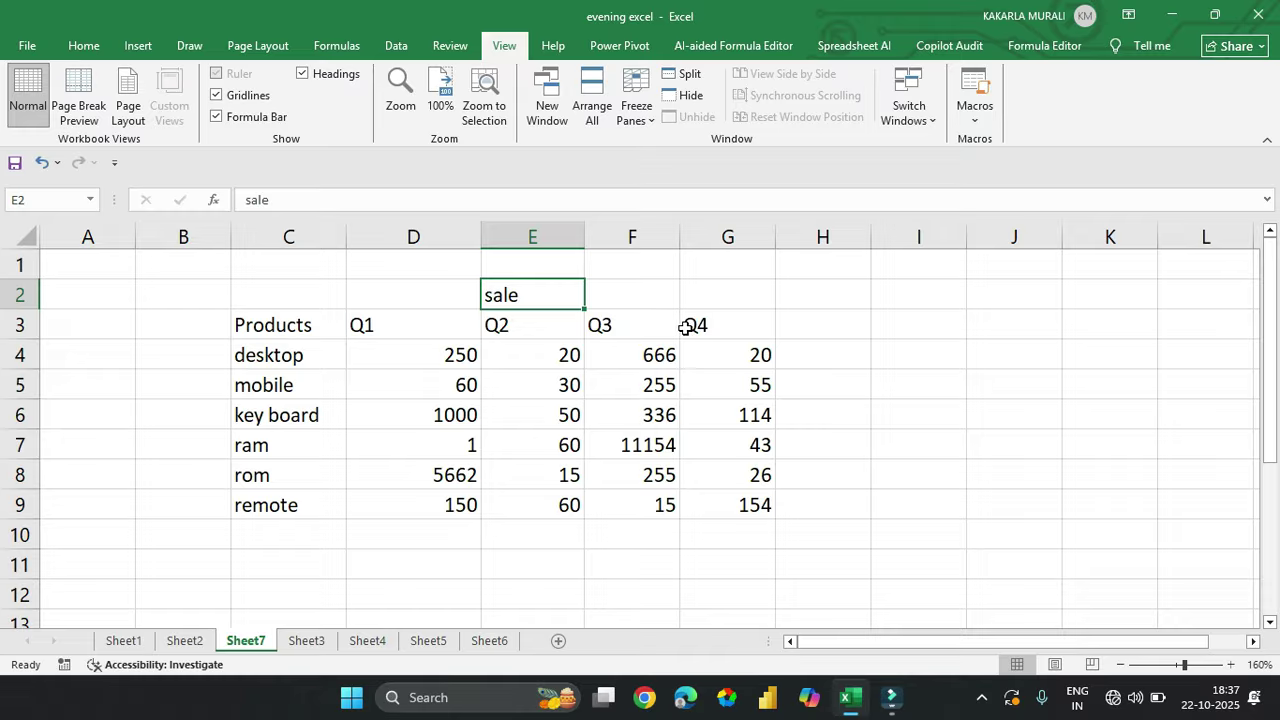
# Step: Center the Q1 to Q4 headers in cells D3:G3
pyautogui.moveTo(415, 328); pyautogui.dragTo(703, 343)
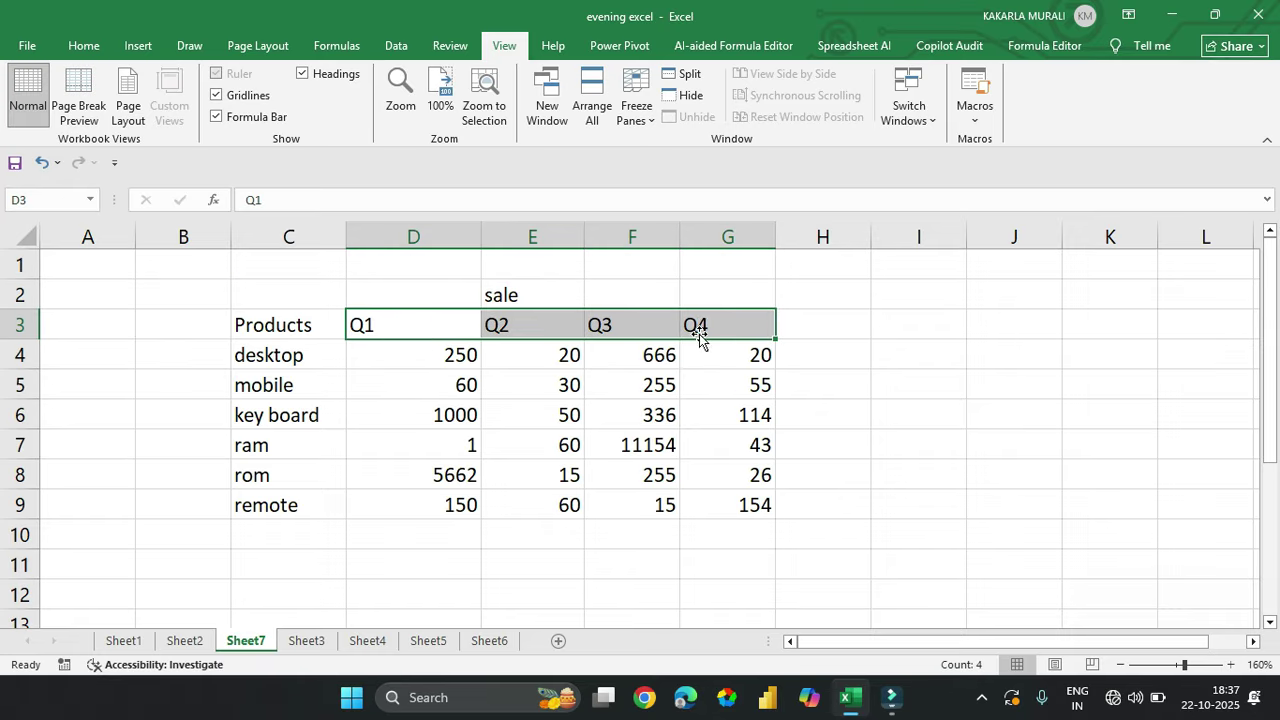
pyautogui.click(190, 18)
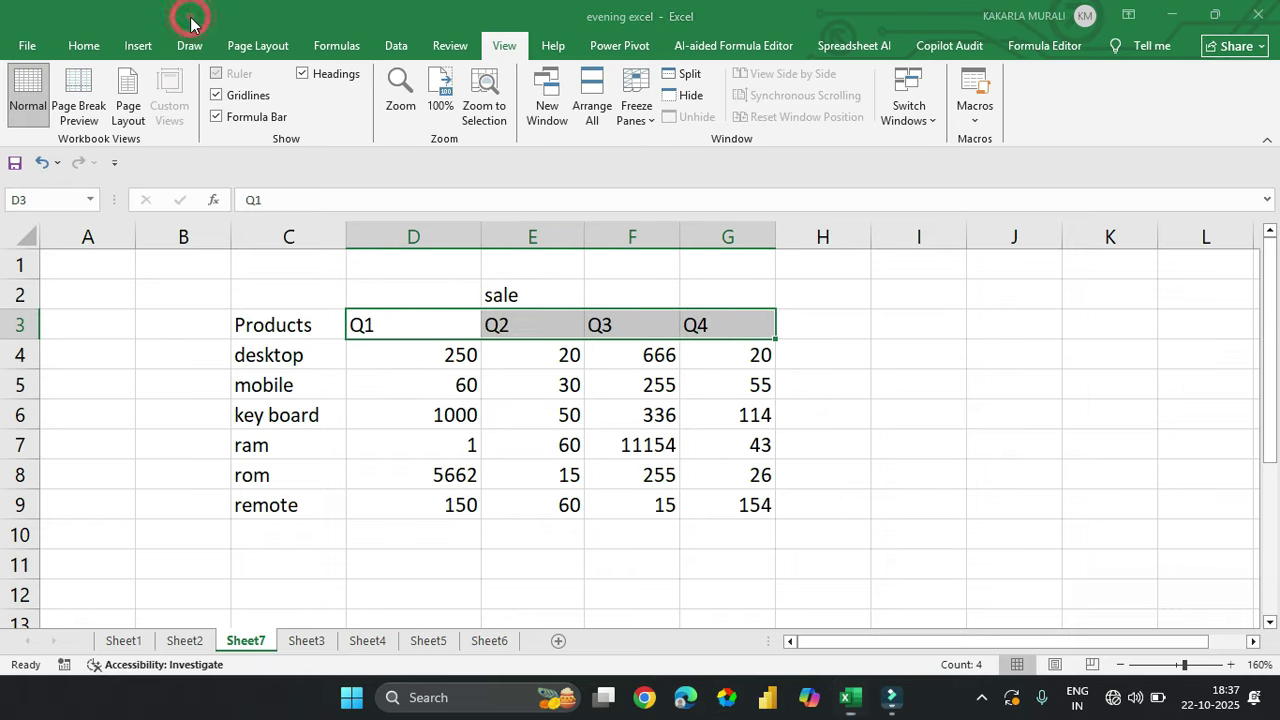
pyautogui.click(100, 55)
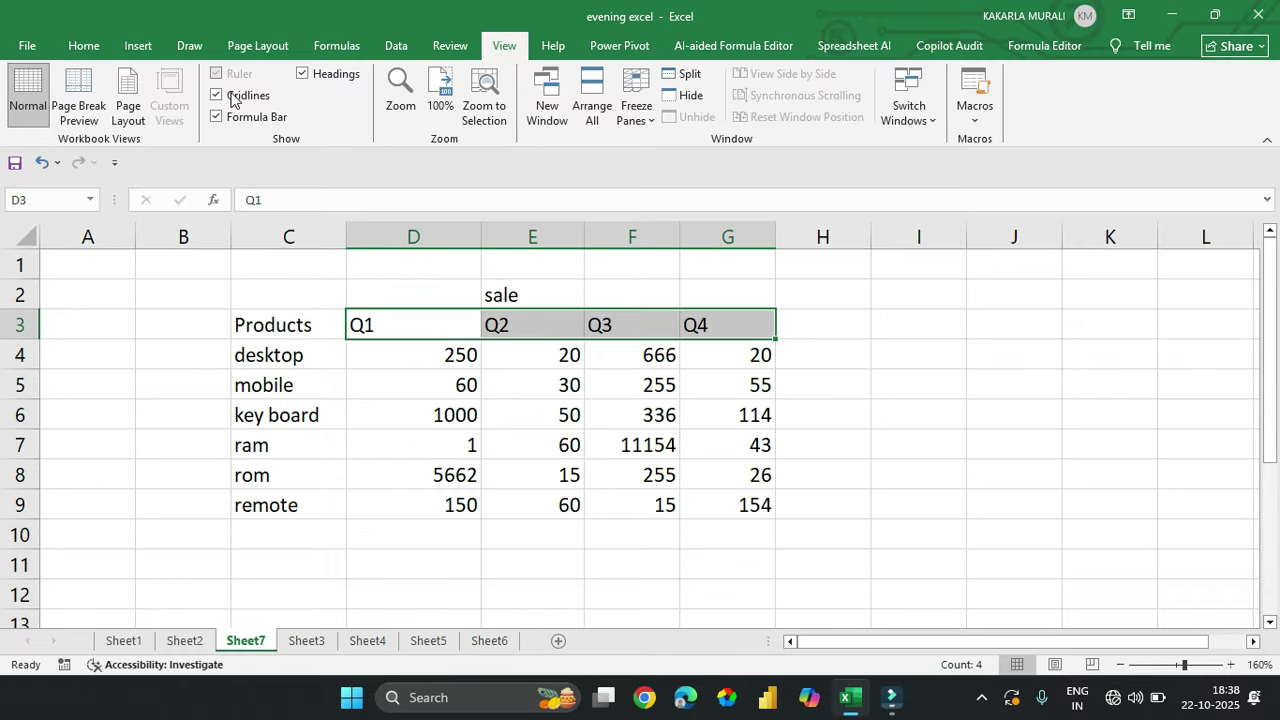
pyautogui.click(83, 45)
pyautogui.click(356, 112)
pyautogui.click(640, 415)
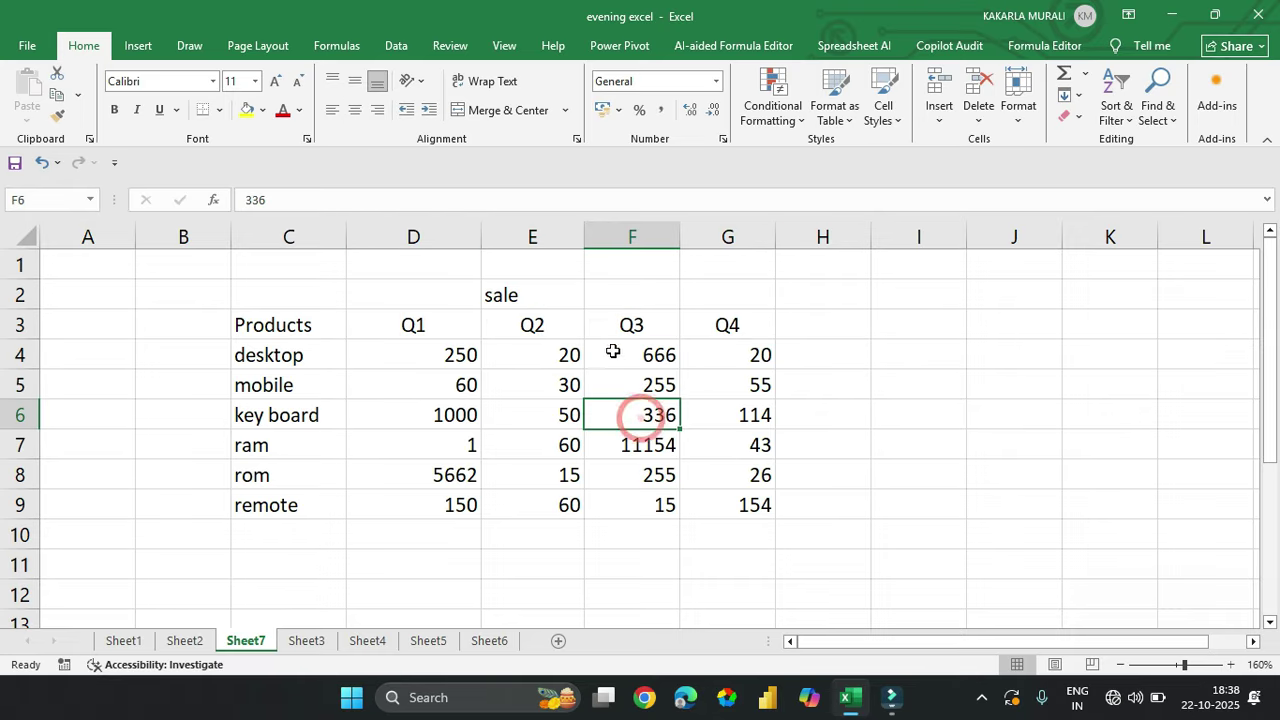
# Step: Enter "profit in crores" in cell F2 and format the quarterly figures with thousands separators and no decimals
pyautogui.click(621, 295)
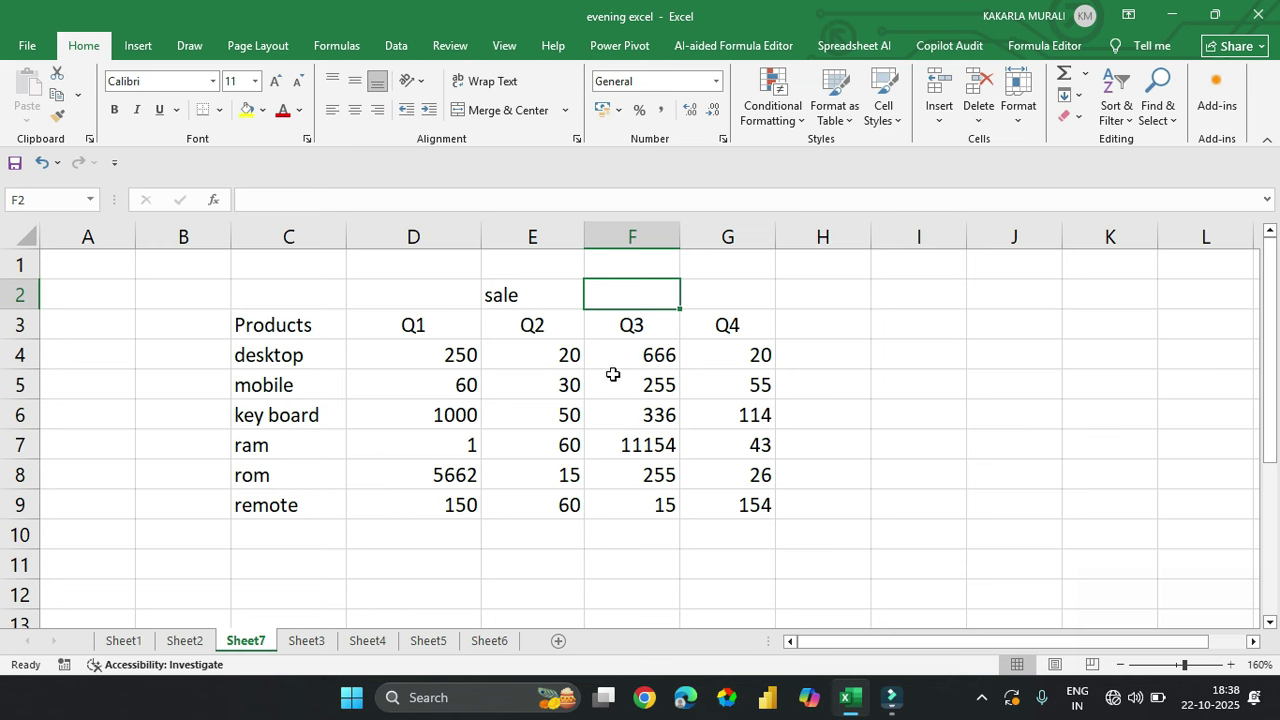
pyautogui.write('profit in crores')
pyautogui.press('Return')
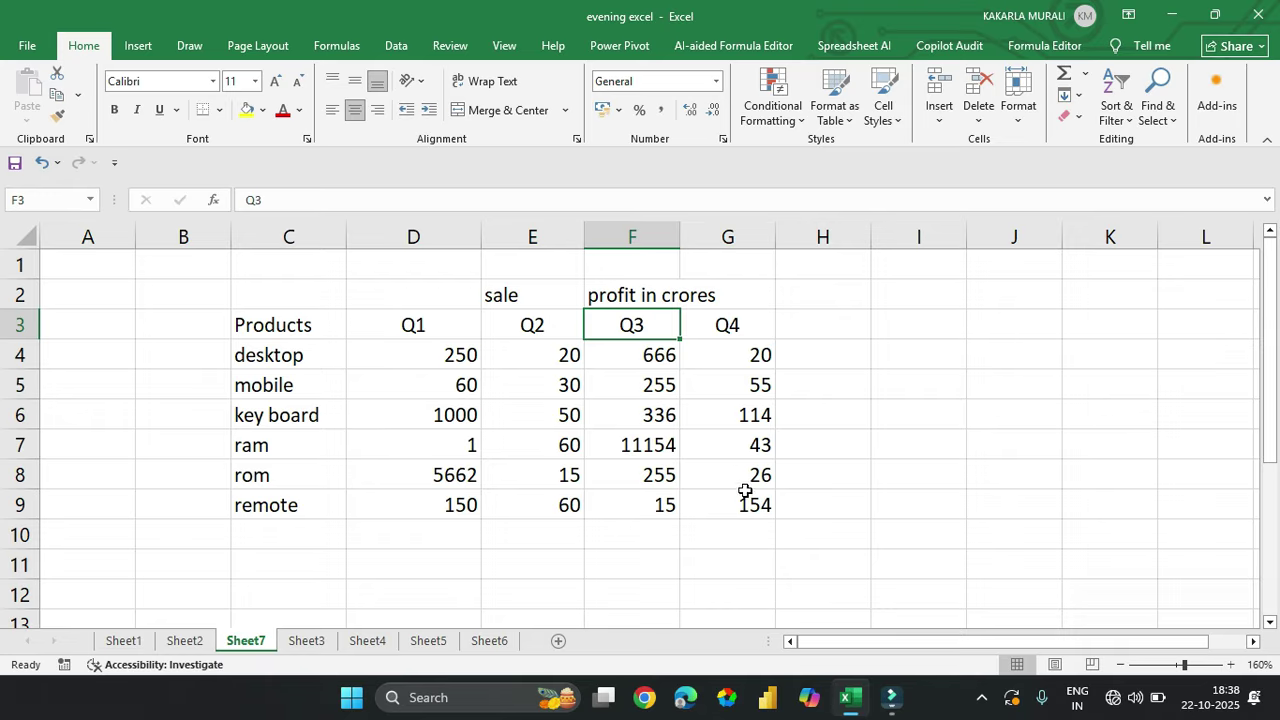
pyautogui.moveTo(443, 360); pyautogui.dragTo(697, 400)
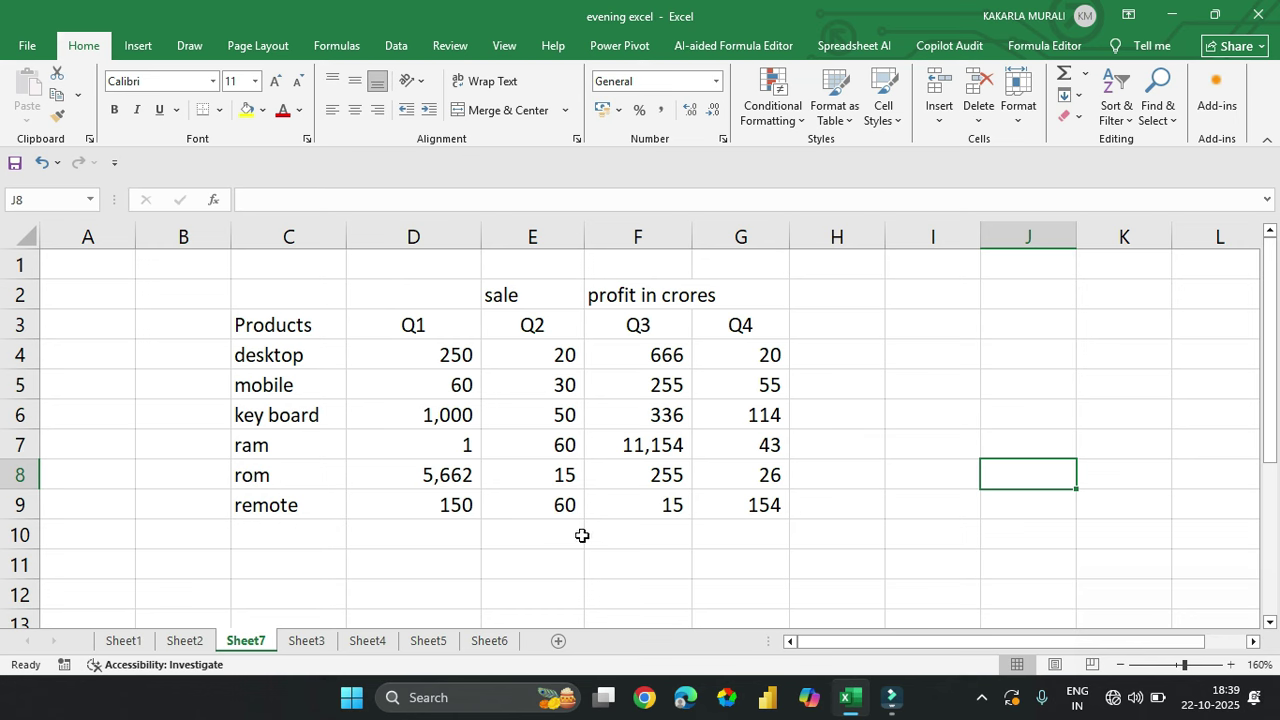
# Step: Enter the label "vlookup" in cell I5 beside the product table
pyautogui.click(943, 389)
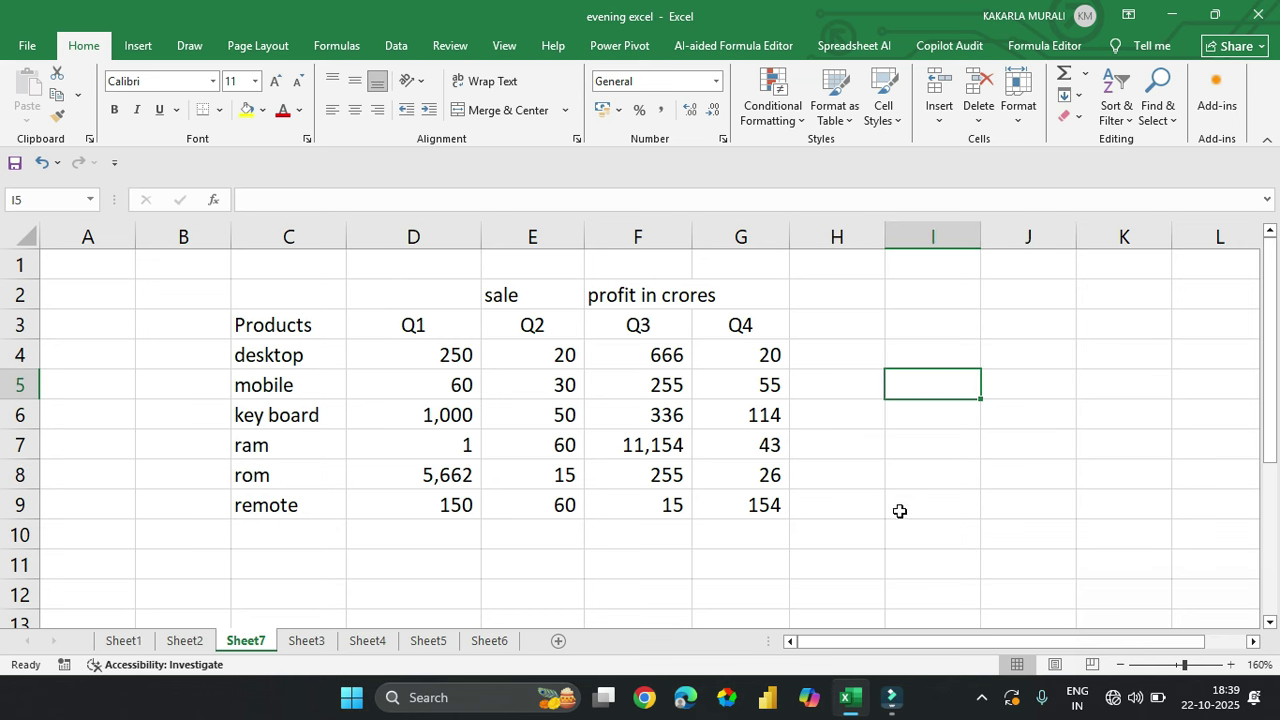
pyautogui.write('vloo')
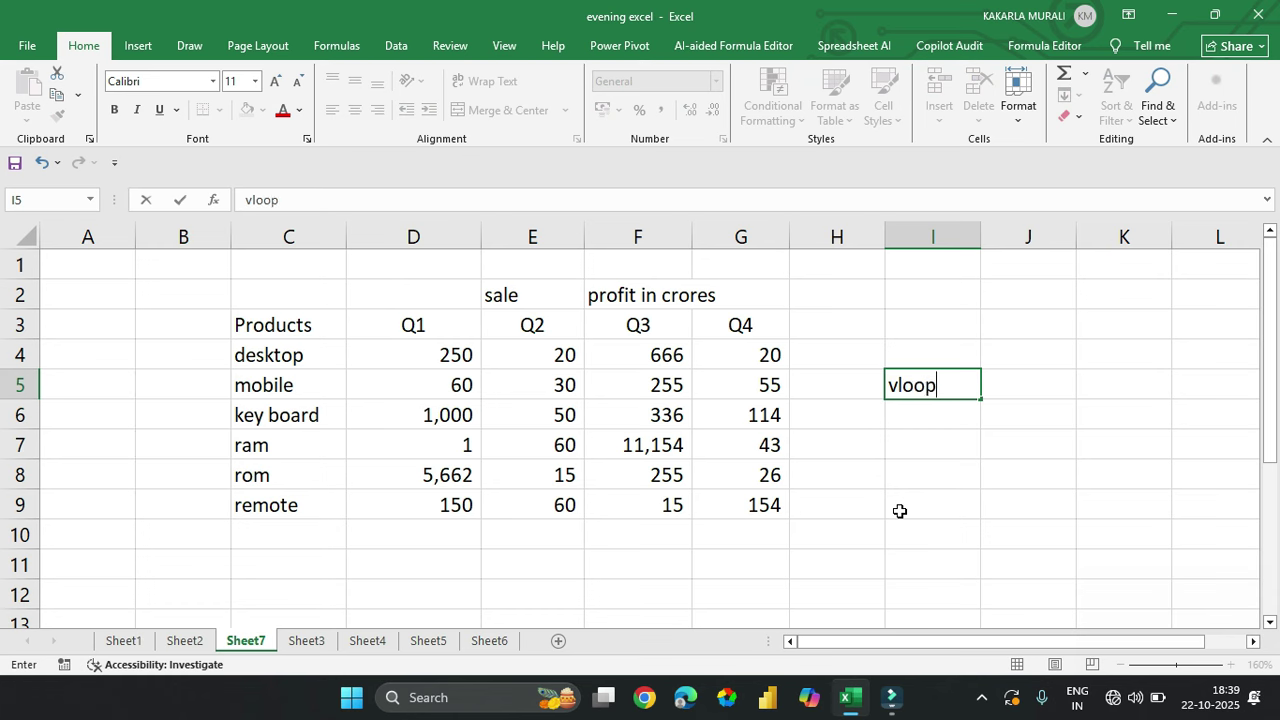
pyautogui.write('kup')
pyautogui.press('Return')
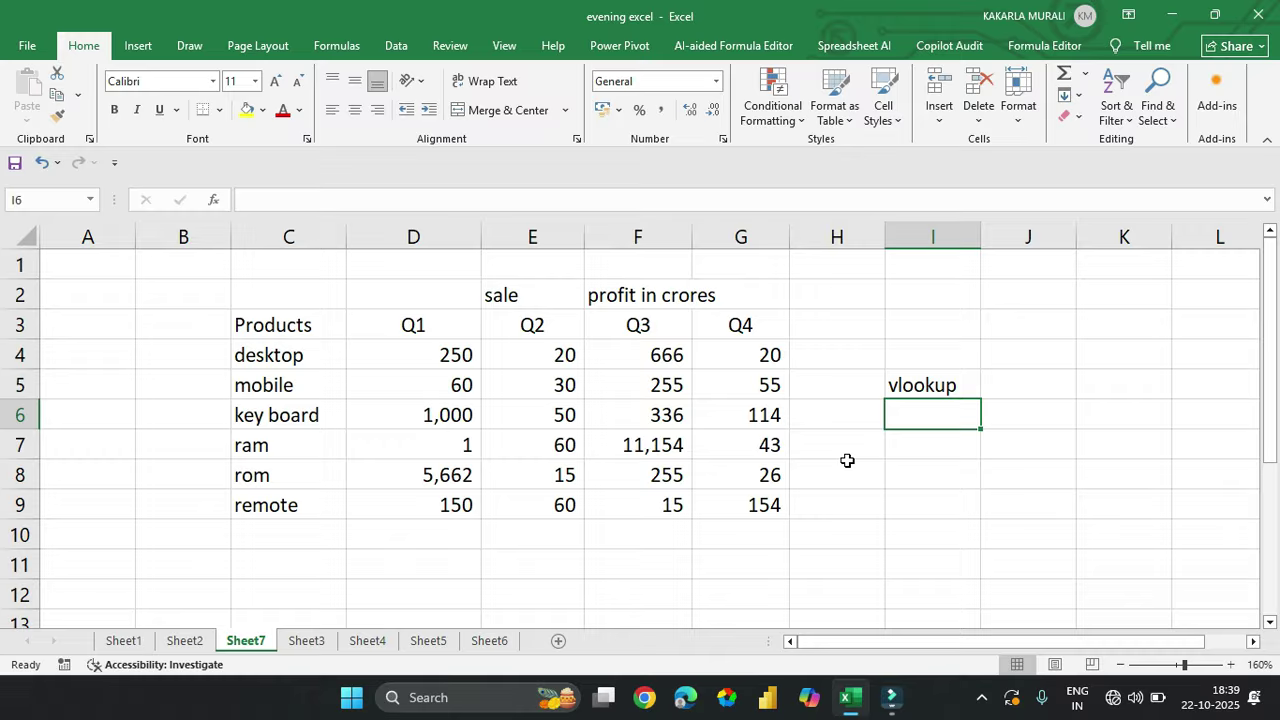
# Step: Copy the header row C3:G3 (Products, Q1 to Q4) to the cells starting at I6
pyautogui.click(322, 324)
pyautogui.moveTo(348, 325); pyautogui.dragTo(705, 316)
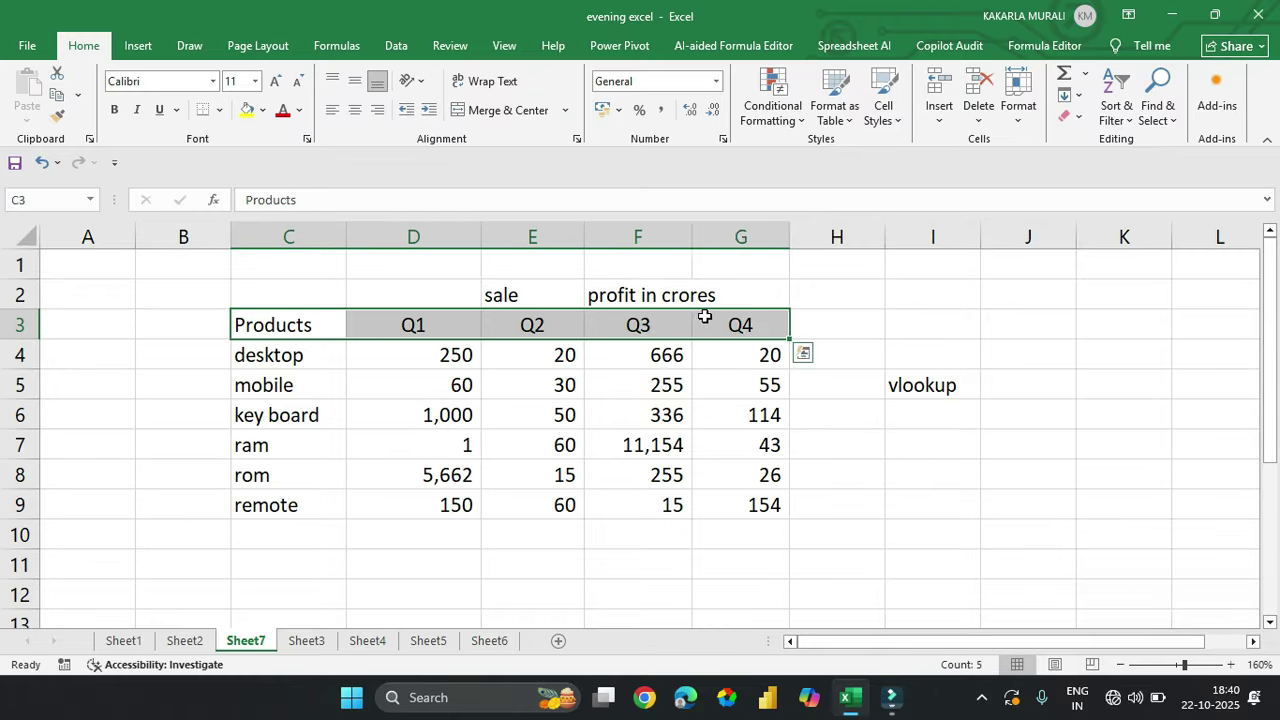
pyautogui.hotkey('ctrl', 'c')
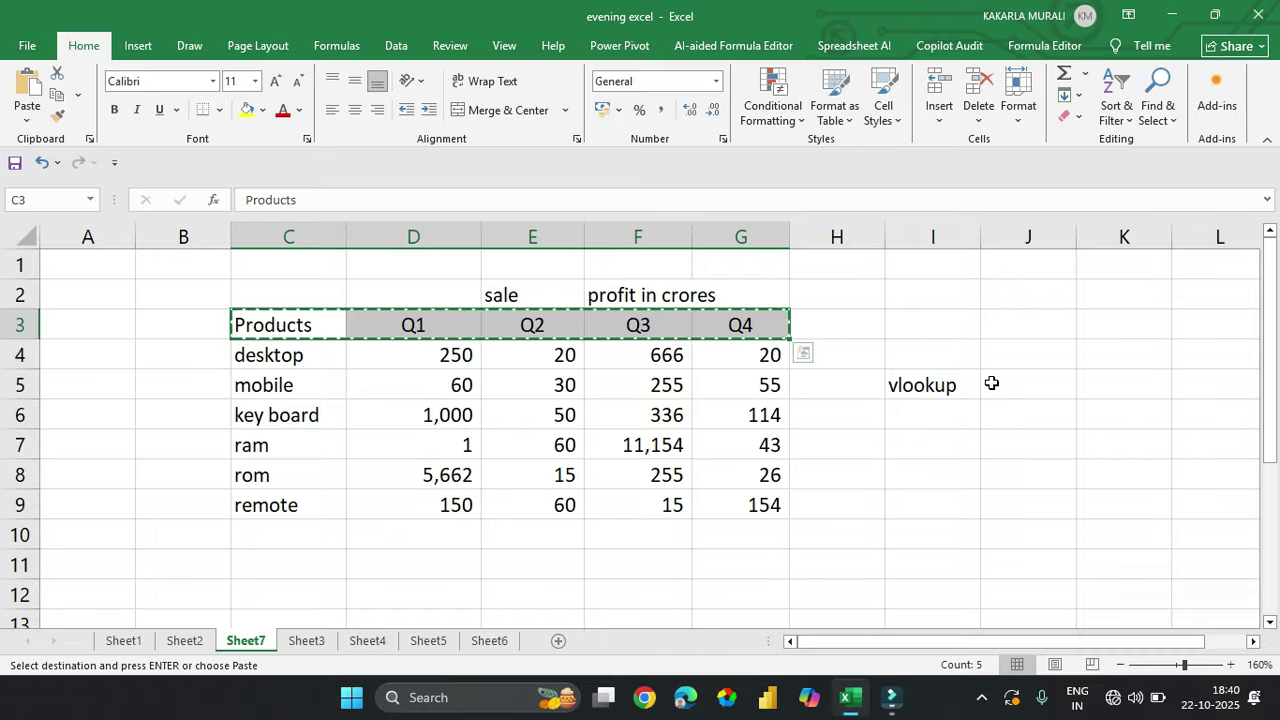
pyautogui.click(930, 418)
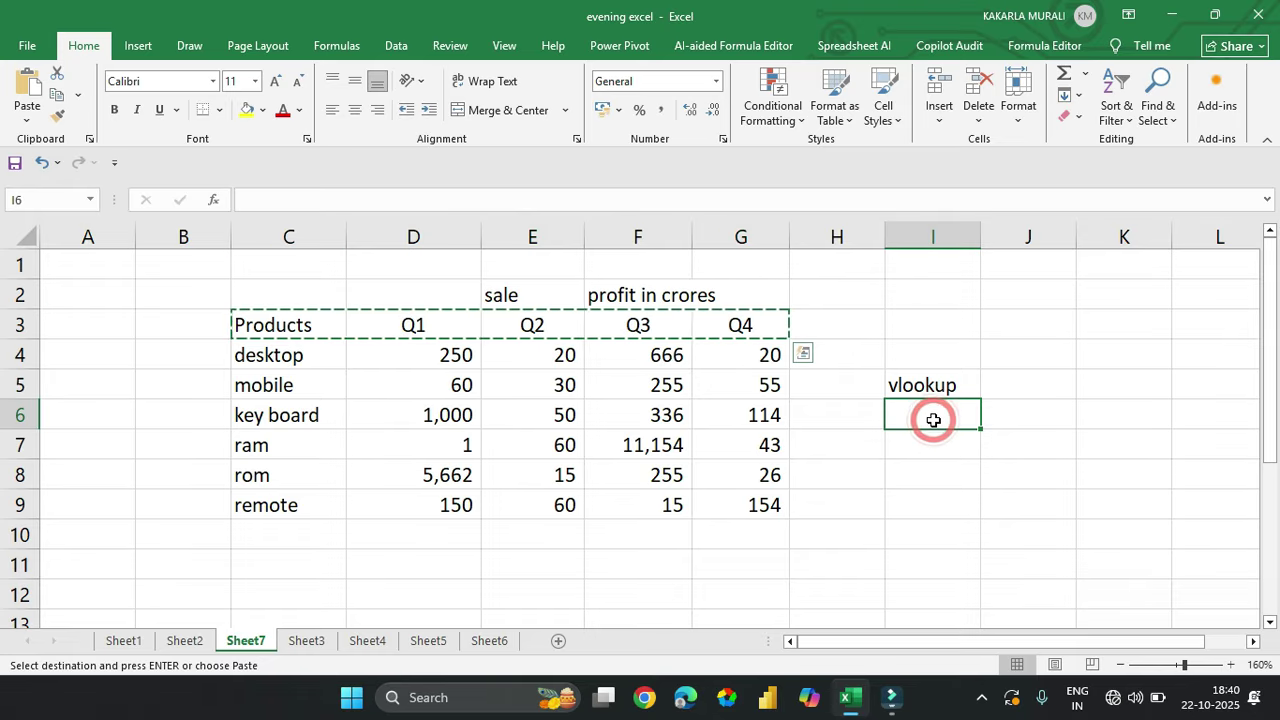
pyautogui.hotkey('ctrl', 'v')
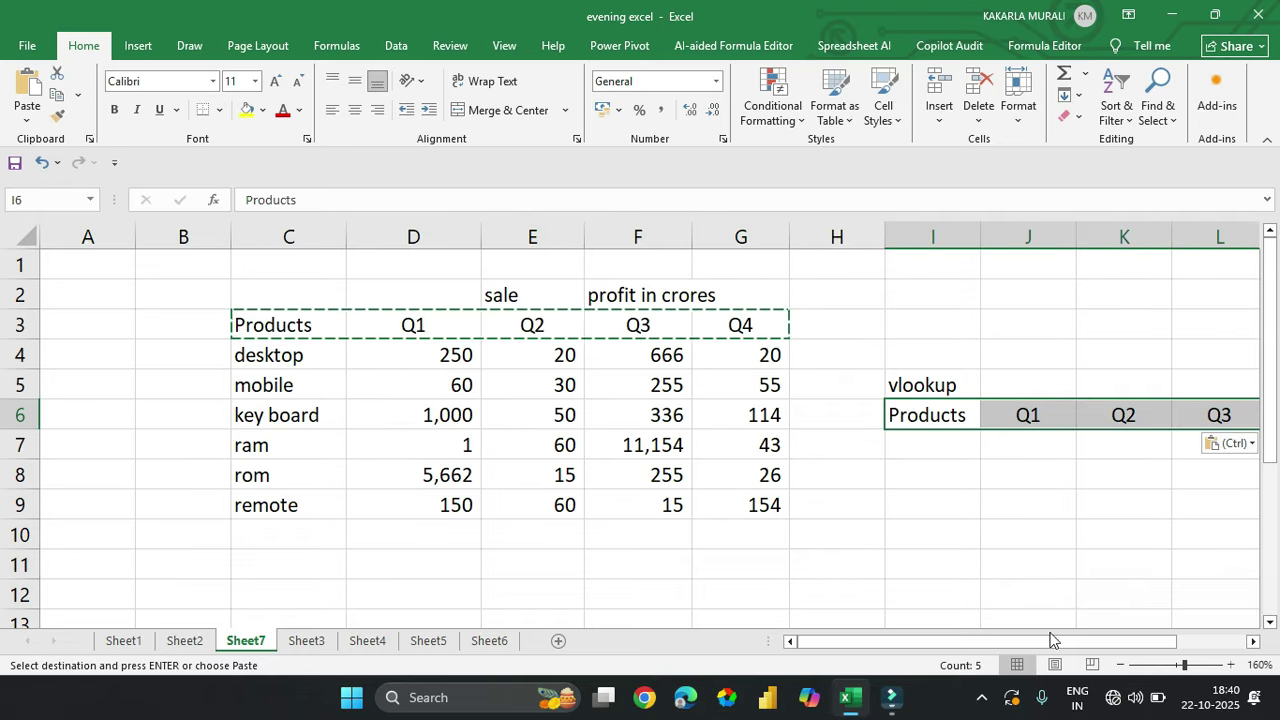
# Step: Examine the whole pasted header row from Products to Q4 and leave copy mode
pyautogui.click(1256, 642)
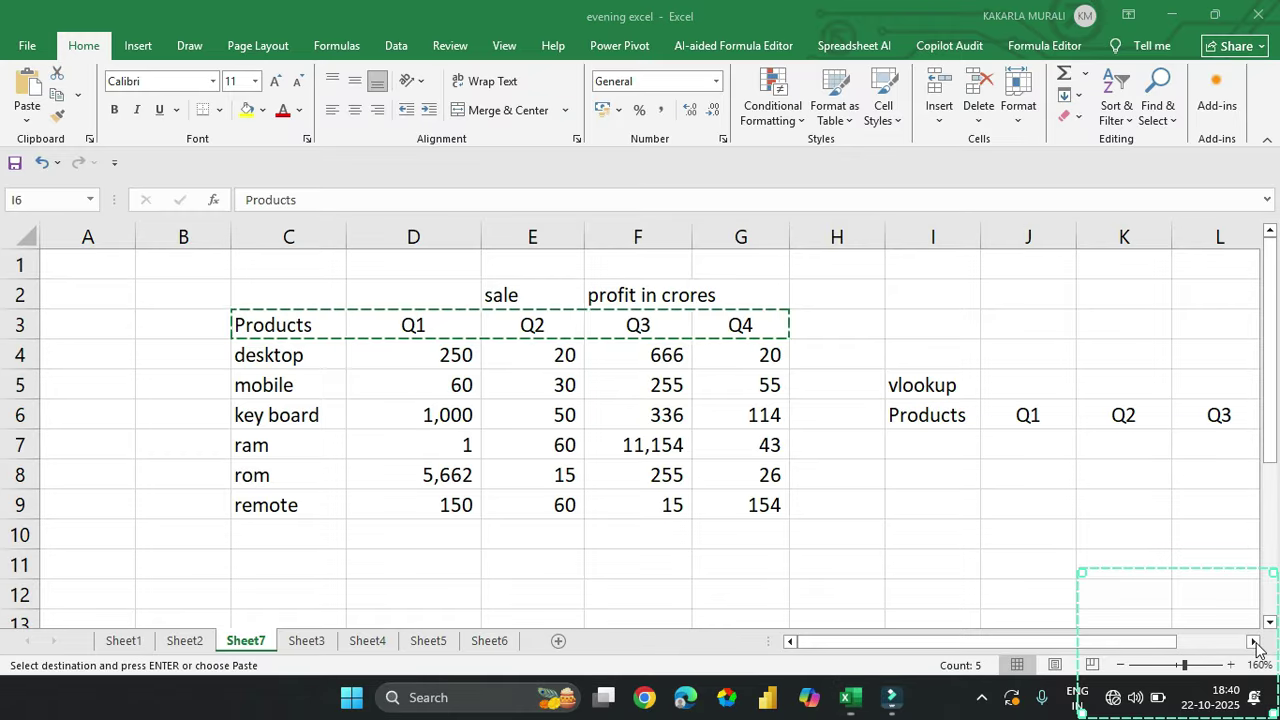
pyautogui.moveTo(1194, 609); pyautogui.dragTo(1279, 715)
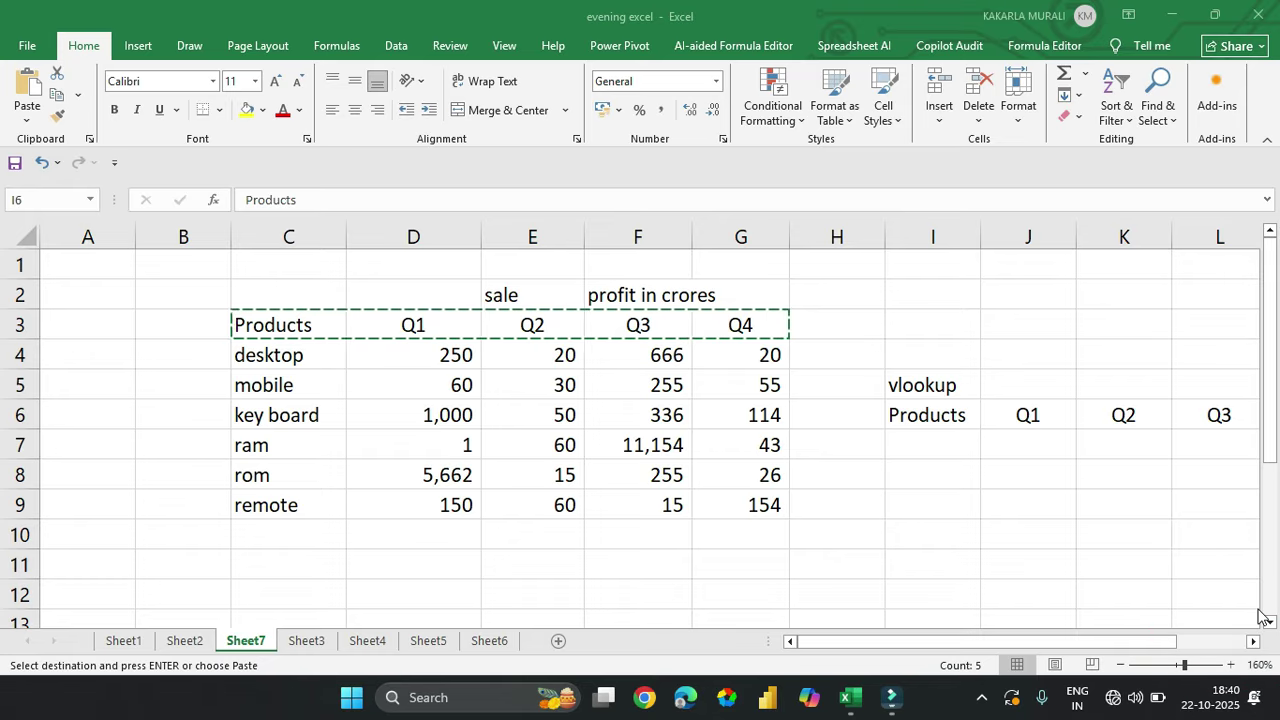
pyautogui.click(1254, 642)
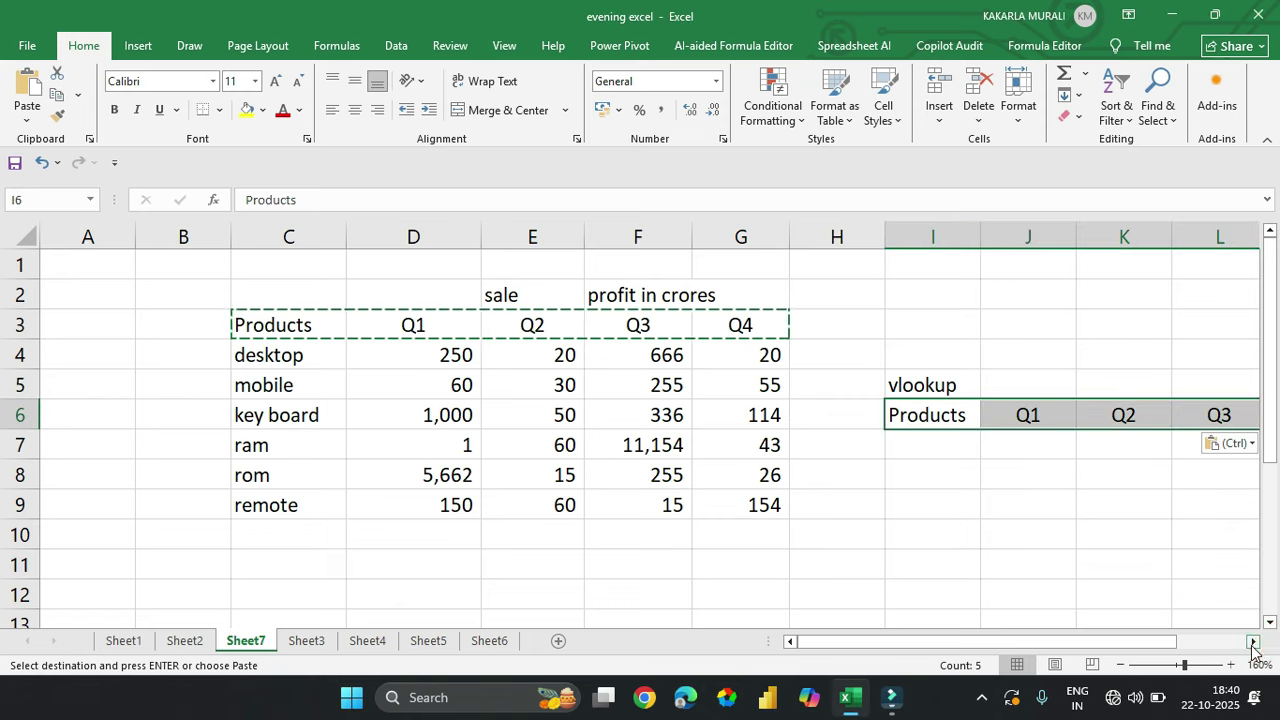
pyautogui.click(1254, 642)
pyautogui.click(1081, 515)
pyautogui.click(1006, 478)
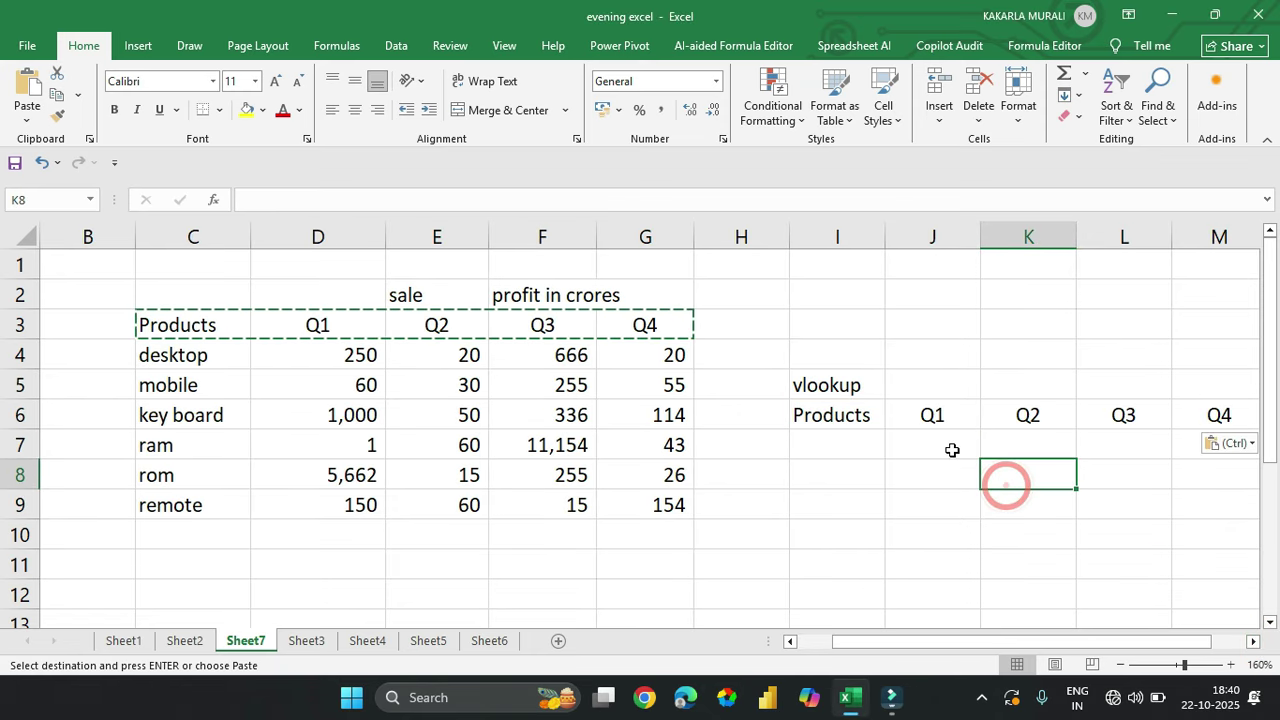
pyautogui.click(925, 440)
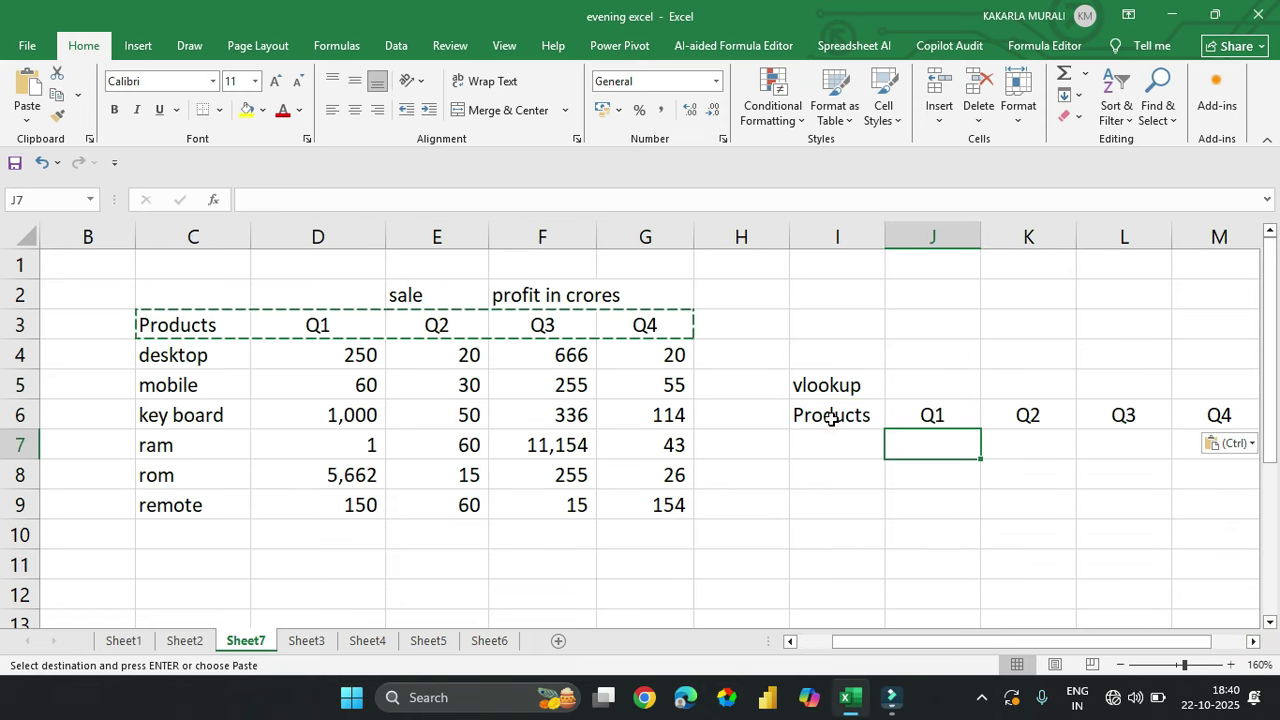
pyautogui.moveTo(814, 417); pyautogui.dragTo(997, 420)
pyautogui.click(545, 408)
pyautogui.press('Escape')
# Step: Fill the product table's header row C3:G3 with blue
pyautogui.moveTo(180, 322); pyautogui.dragTo(632, 321)
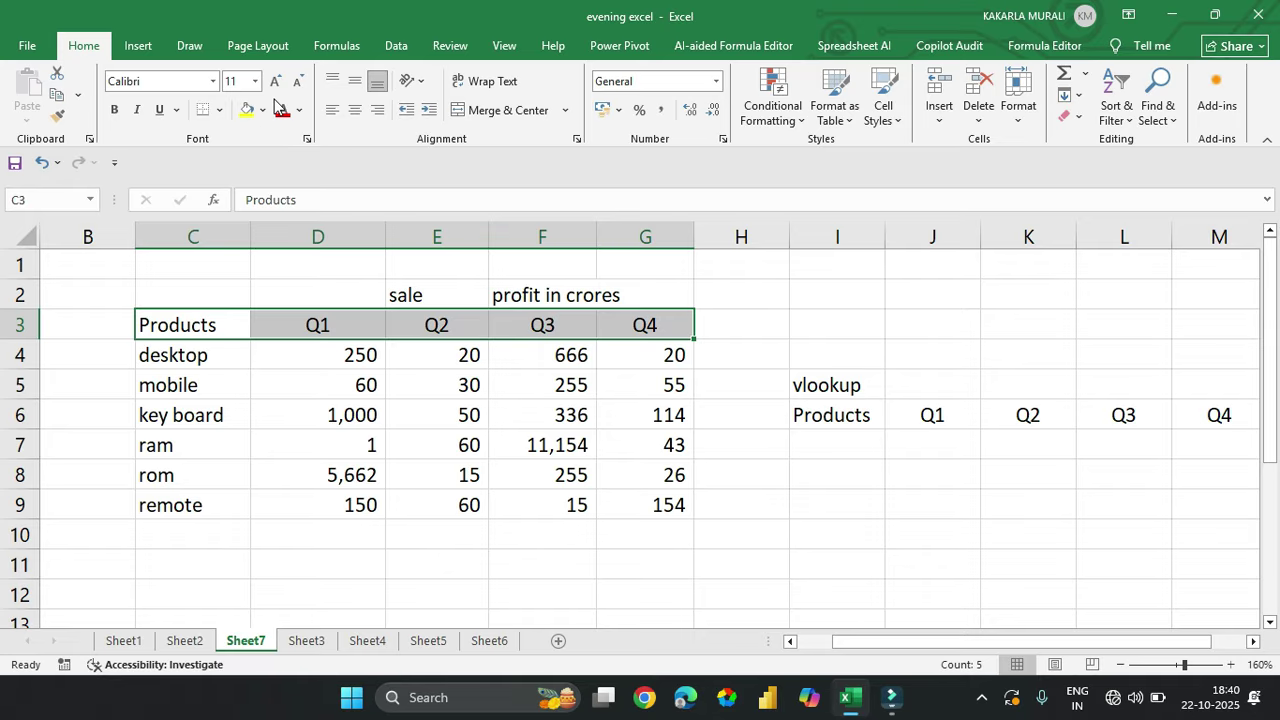
pyautogui.click(262, 110)
pyautogui.click(440, 189)
# Step: Delete "sale" from E2, and merge and center the title "profit in crores" across C2:G2
pyautogui.moveTo(190, 295); pyautogui.dragTo(645, 296)
pyautogui.click(436, 296)
pyautogui.press('Delete')
pyautogui.moveTo(191, 288); pyautogui.dragTo(645, 296)
pyautogui.click(485, 113)
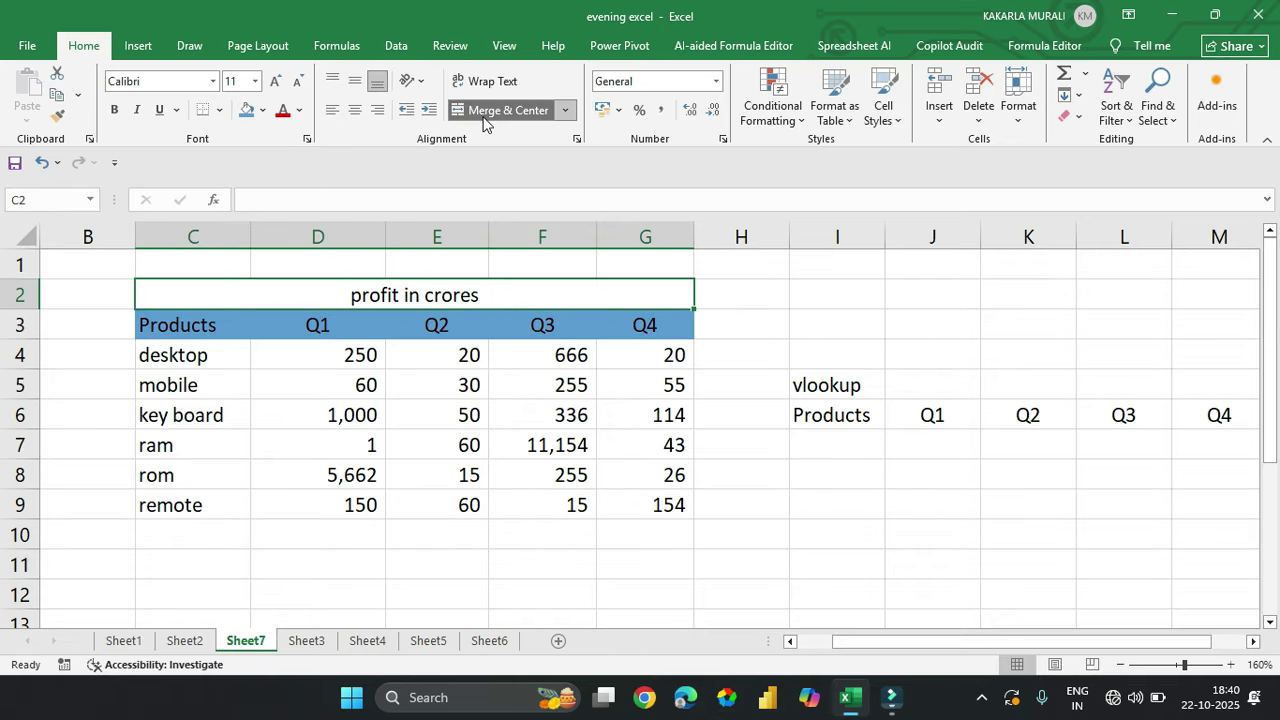
# Step: Fill the merged title cell above the table with gold
pyautogui.click(262, 110)
pyautogui.click(419, 189)
pyautogui.click(534, 420)
pyautogui.moveTo(228, 352); pyautogui.dragTo(690, 508)
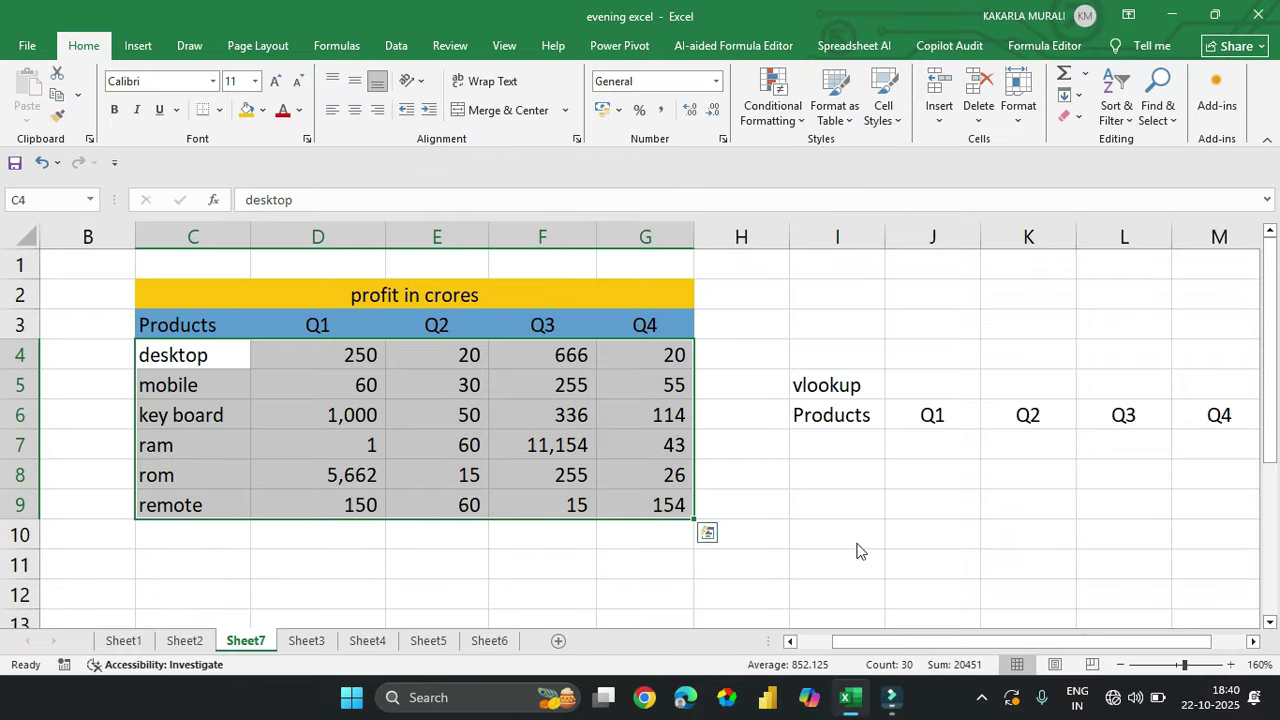
# Step: Start a VLOOKUP formula in cell J7 under Q1 with I7 as the lookup value
pyautogui.click(932, 562)
pyautogui.click(948, 453)
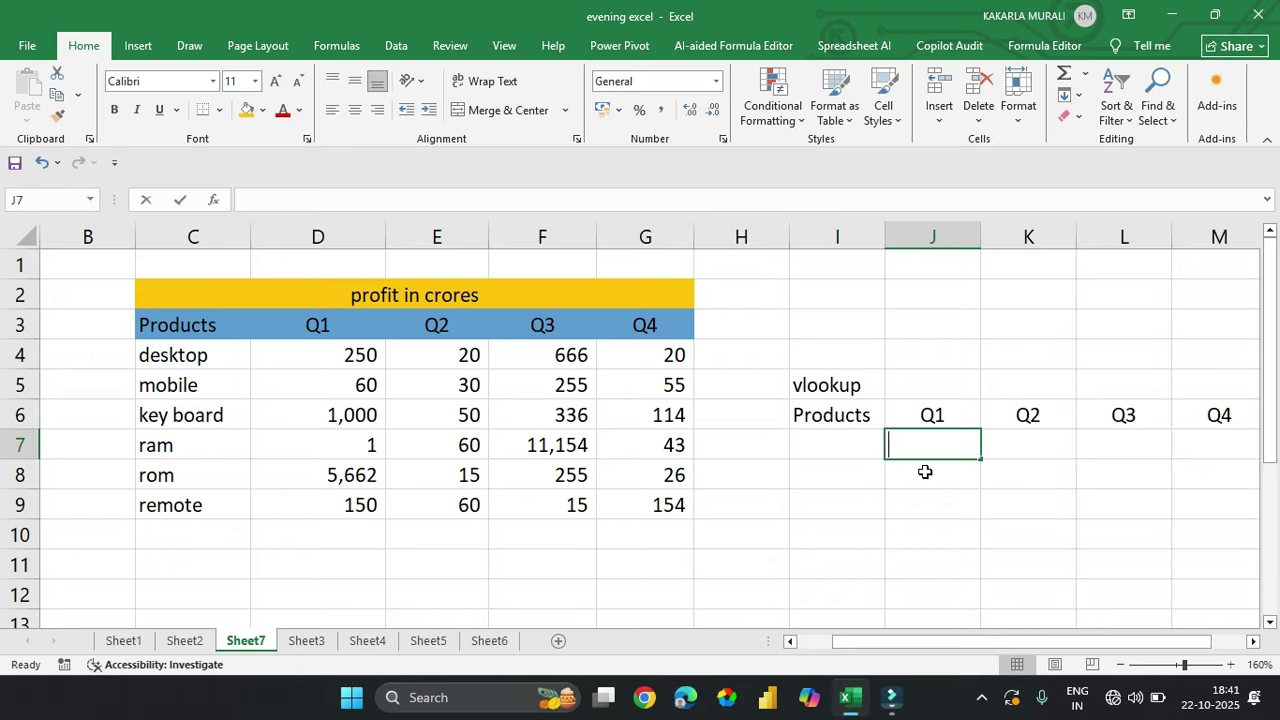
pyautogui.write('=')
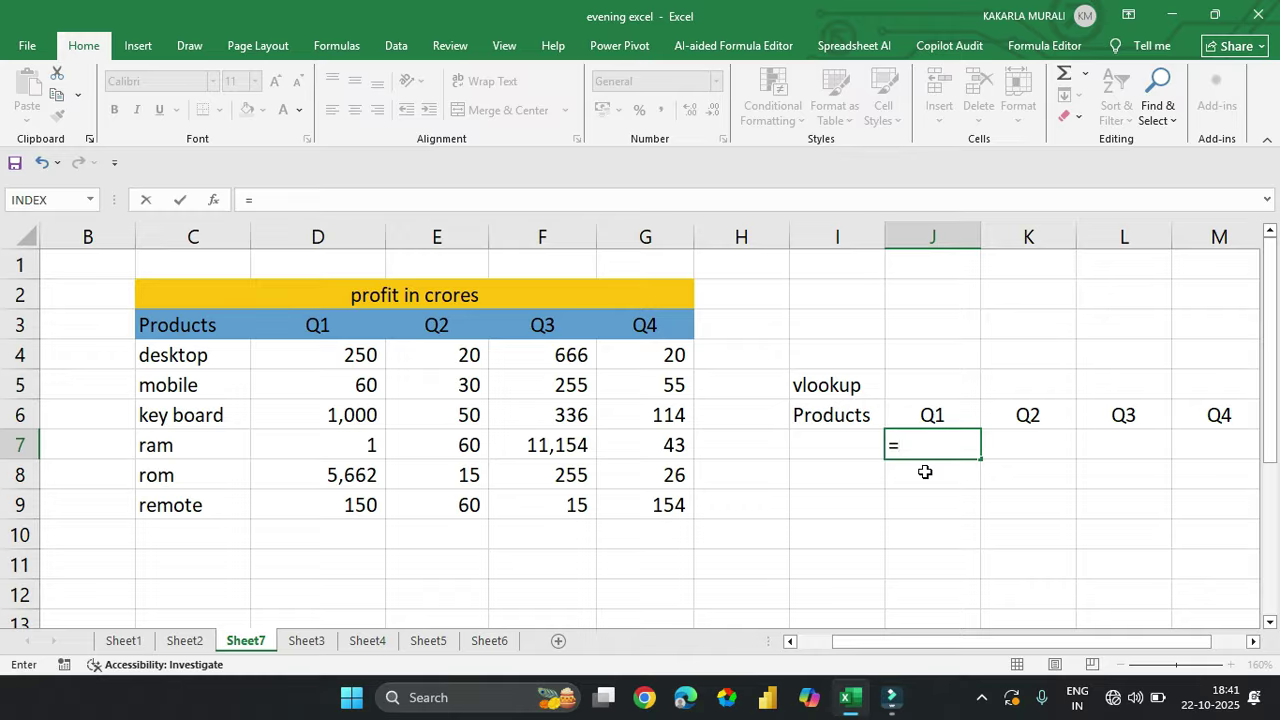
pyautogui.write('vl')
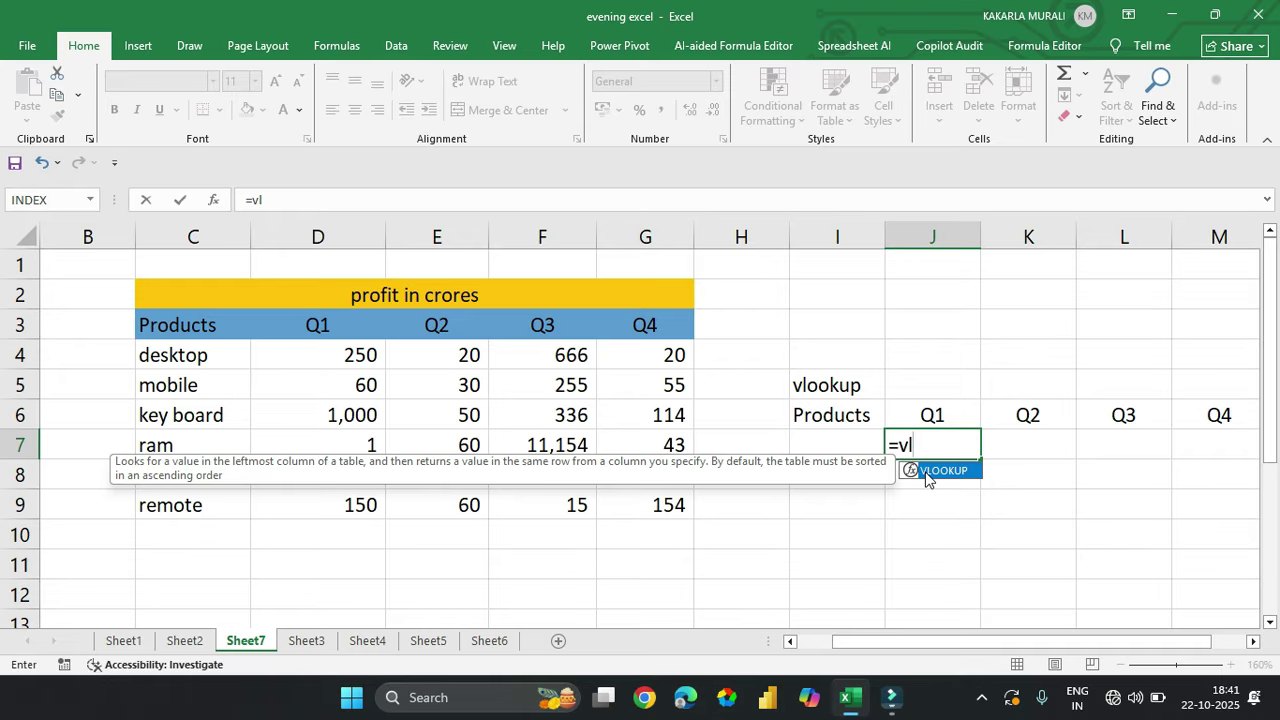
pyautogui.doubleClick(926, 472)
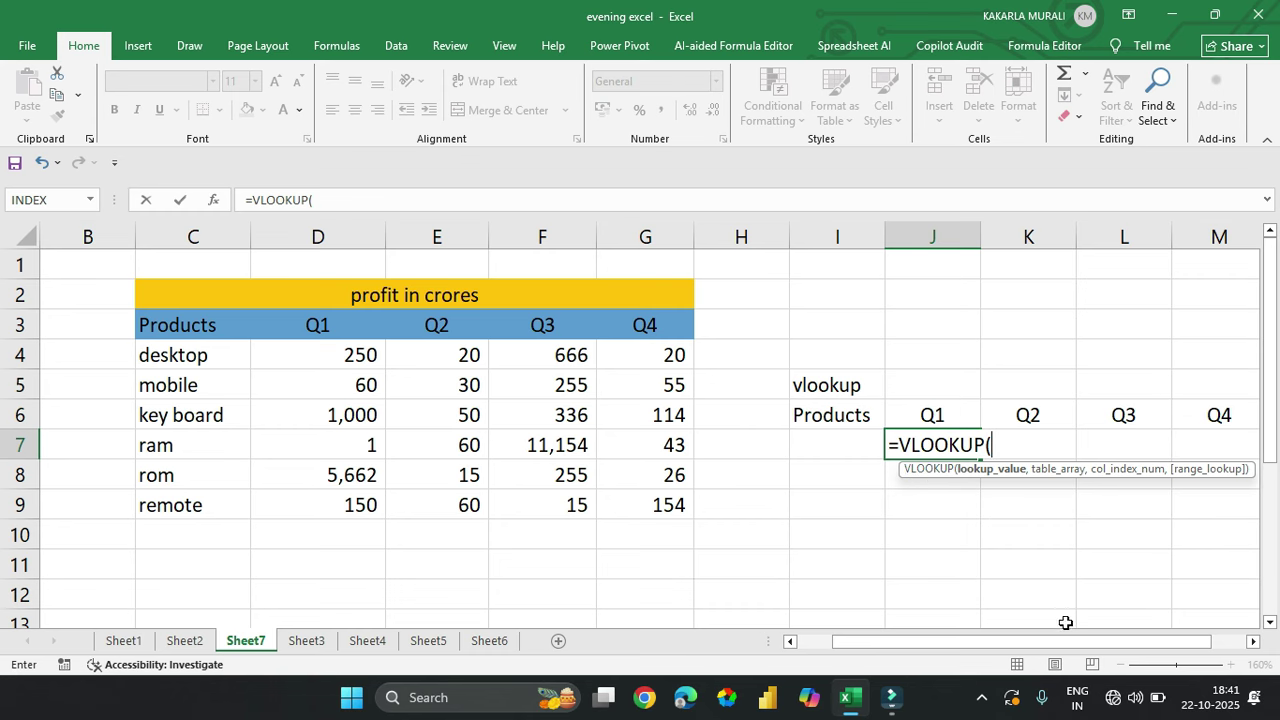
pyautogui.moveTo(1070, 643)
pyautogui.mouseDown()
pyautogui.moveTo(1085, 643)
pyautogui.moveTo(1064, 643)
pyautogui.mouseUp()
pyautogui.click(858, 443)
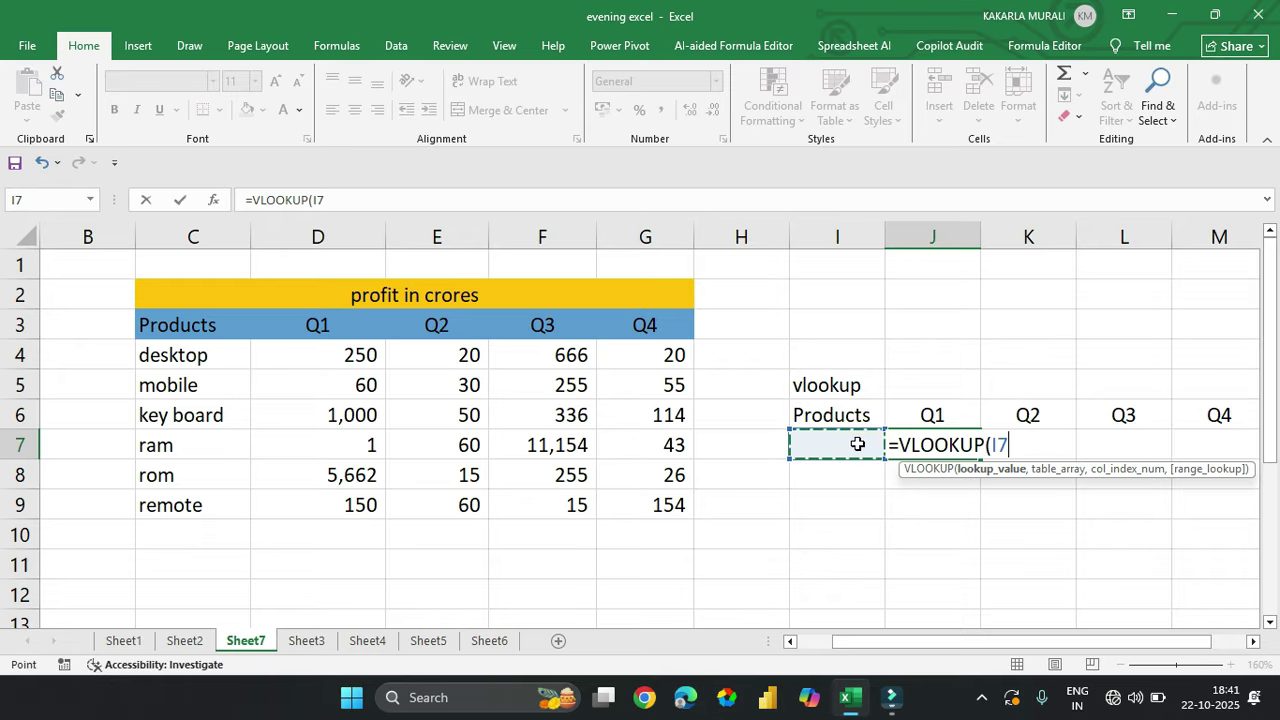
# Step: Complete the VLOOKUP in J7 with table range C3:G9, column index 2 and FALSE for exact match, and review the finished formula
pyautogui.write(',')
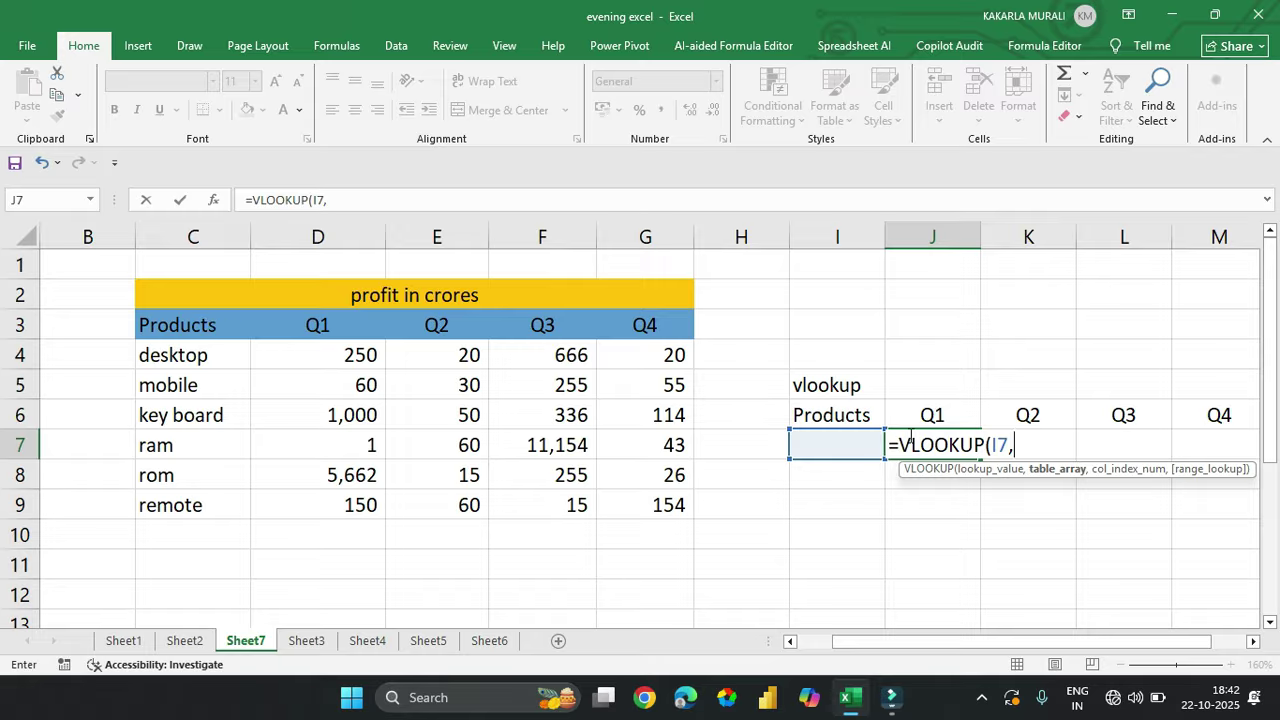
pyautogui.write('c3:')
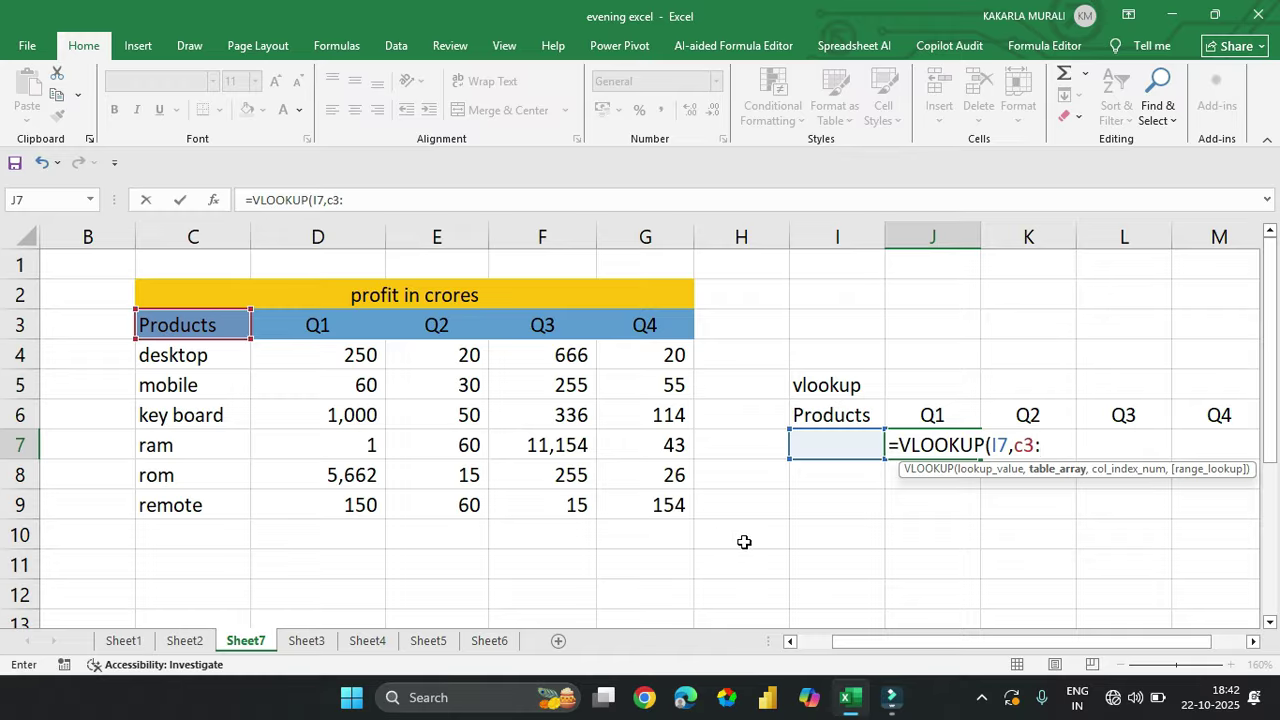
pyautogui.write('g9')
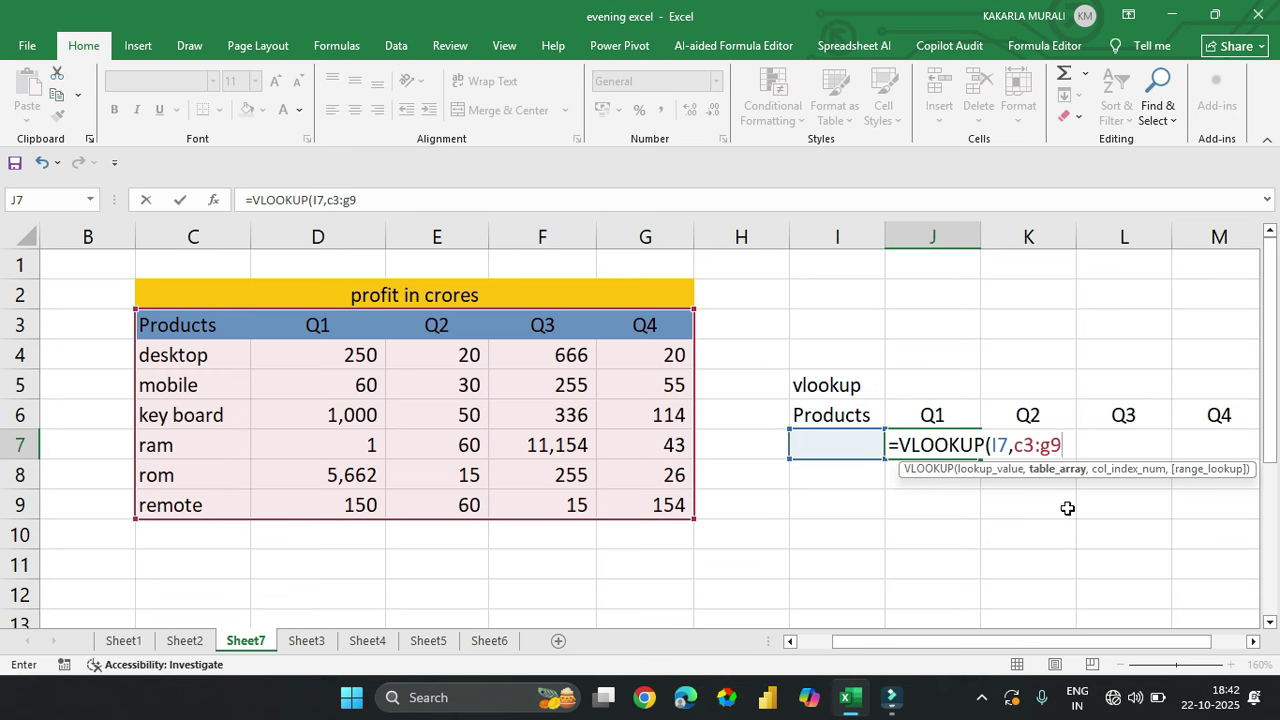
pyautogui.write(',2')
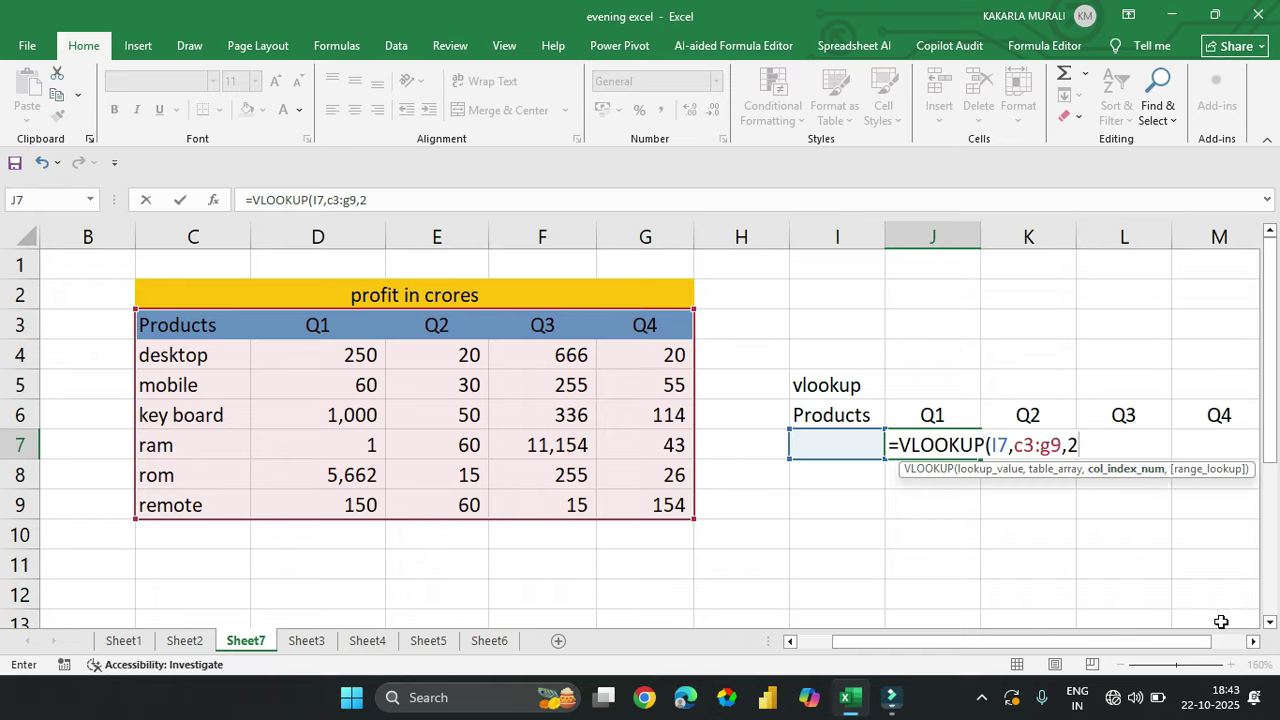
pyautogui.write(',')
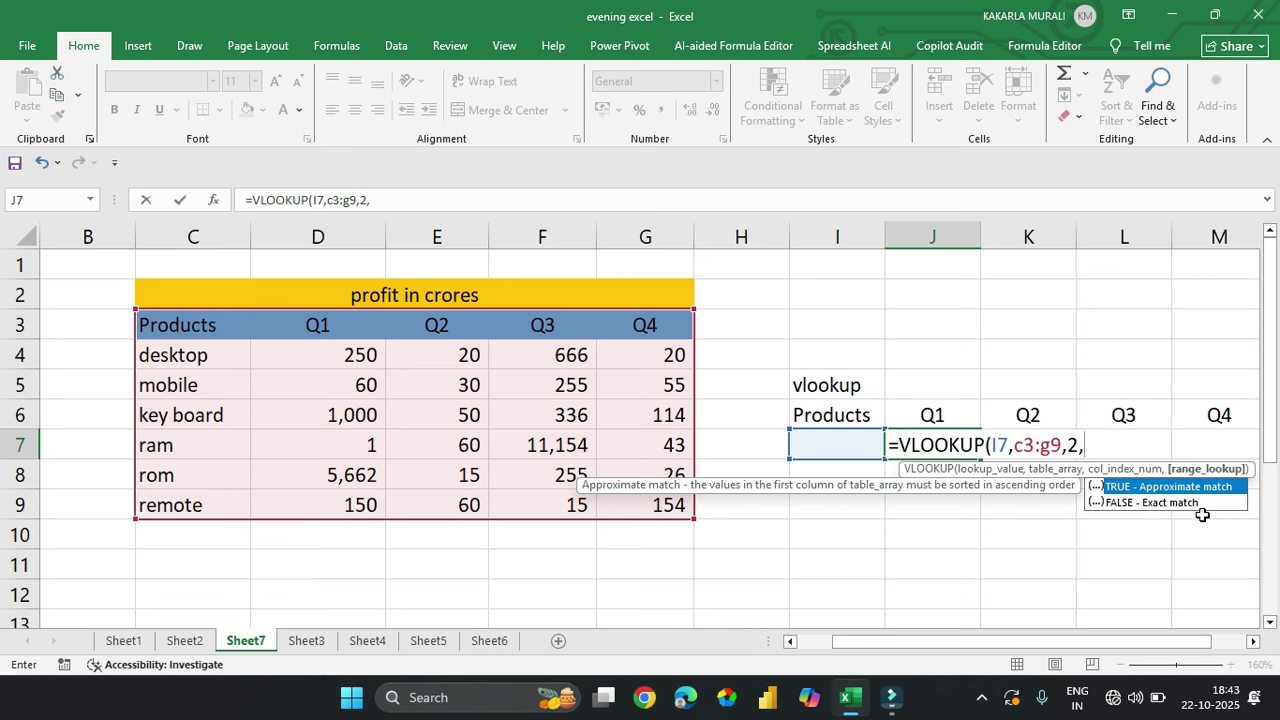
pyautogui.click(1170, 503)
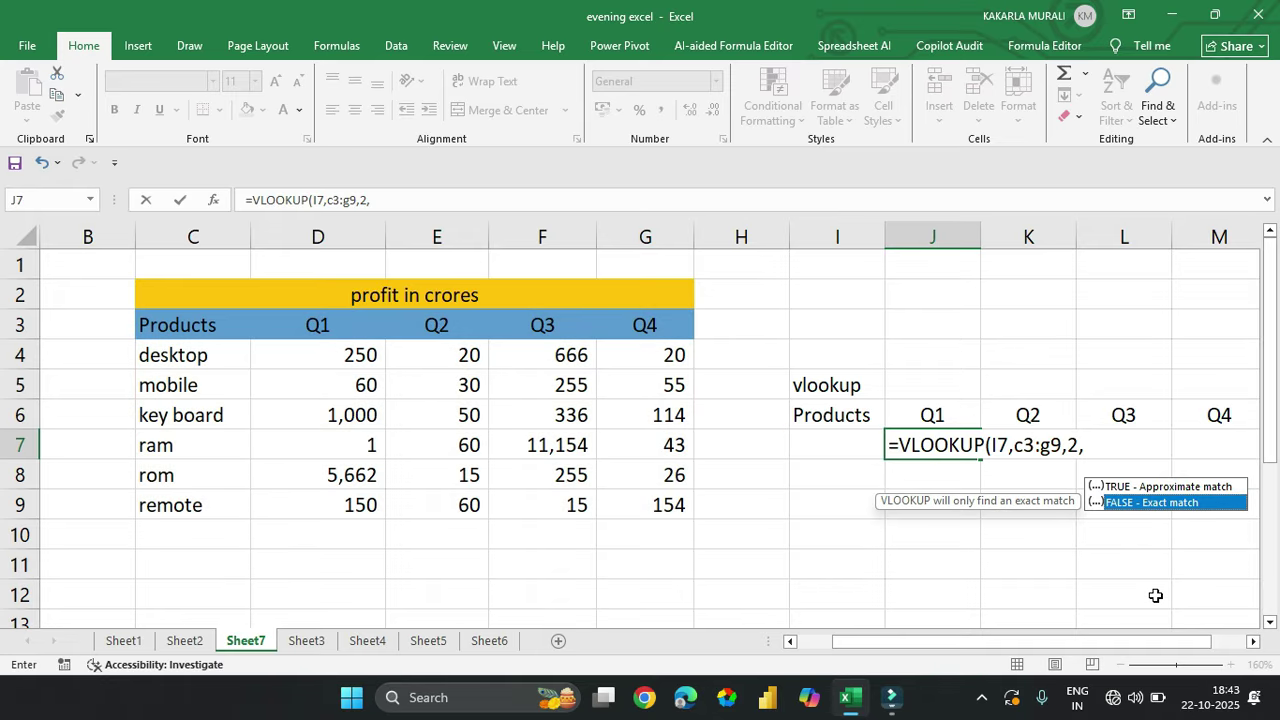
pyautogui.press('Tab')
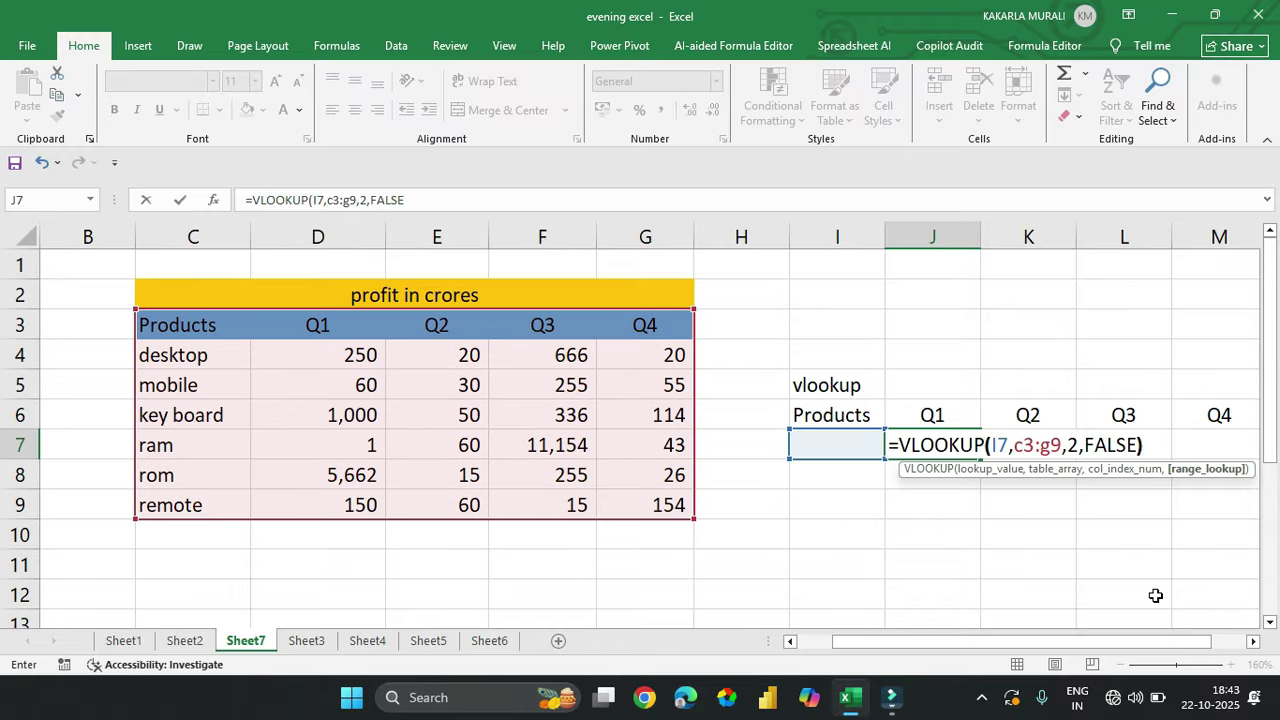
pyautogui.press('Return')
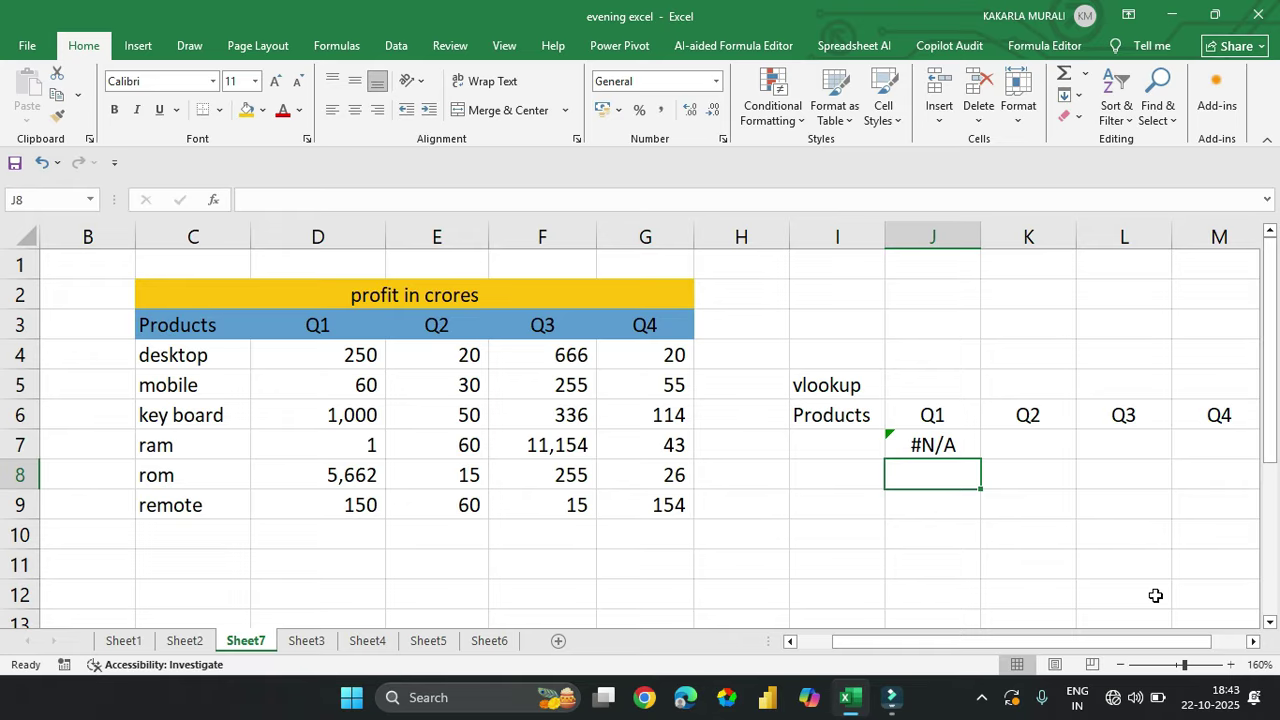
pyautogui.doubleClick(946, 446)
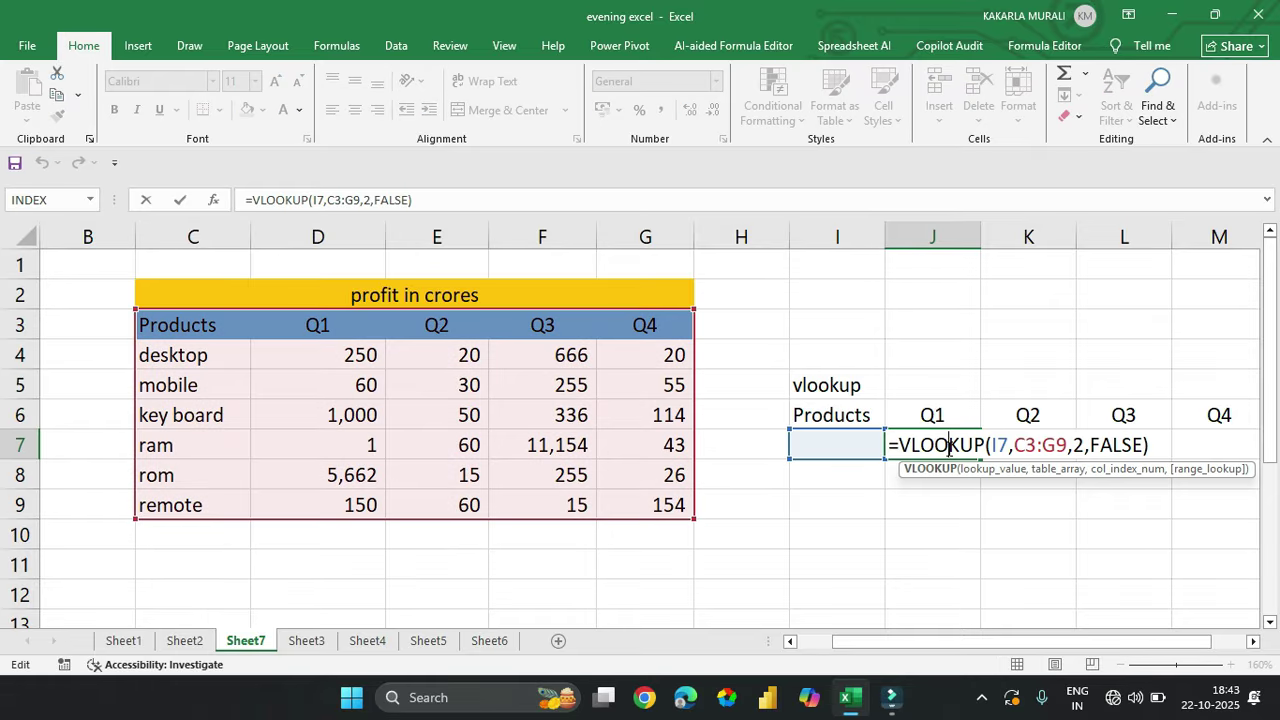
pyautogui.click(1145, 444)
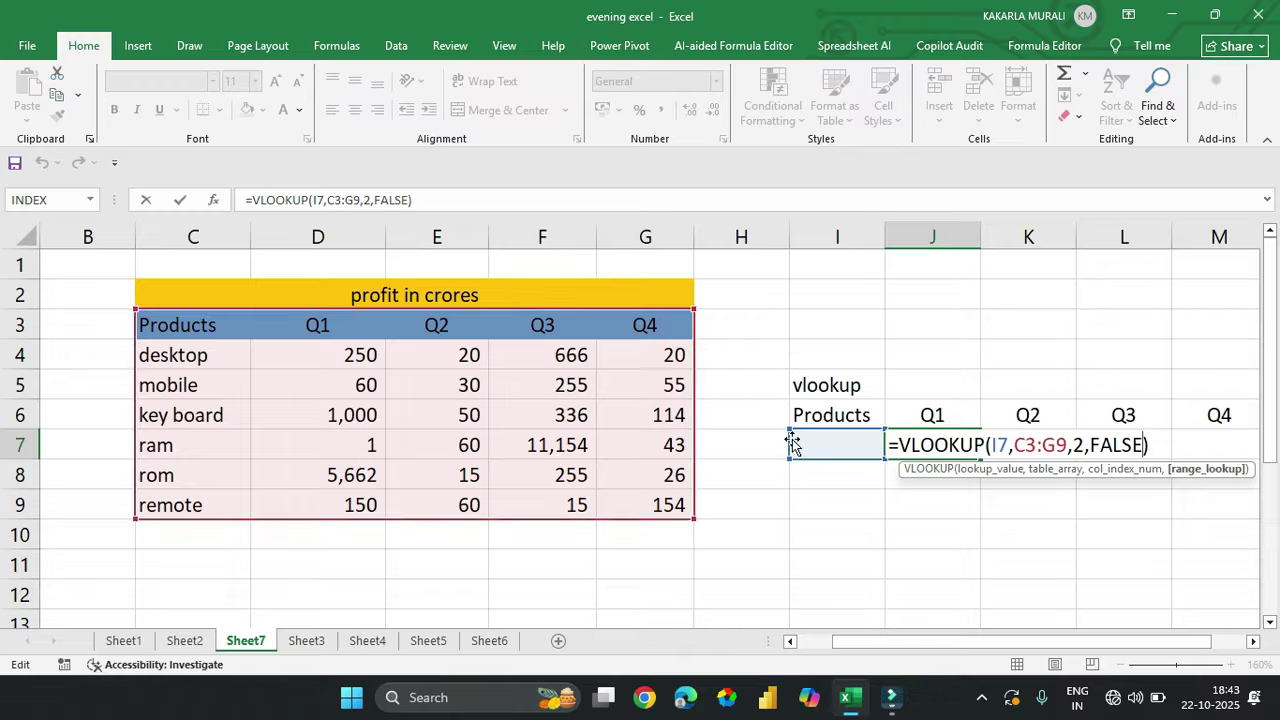
pyautogui.click(1084, 572)
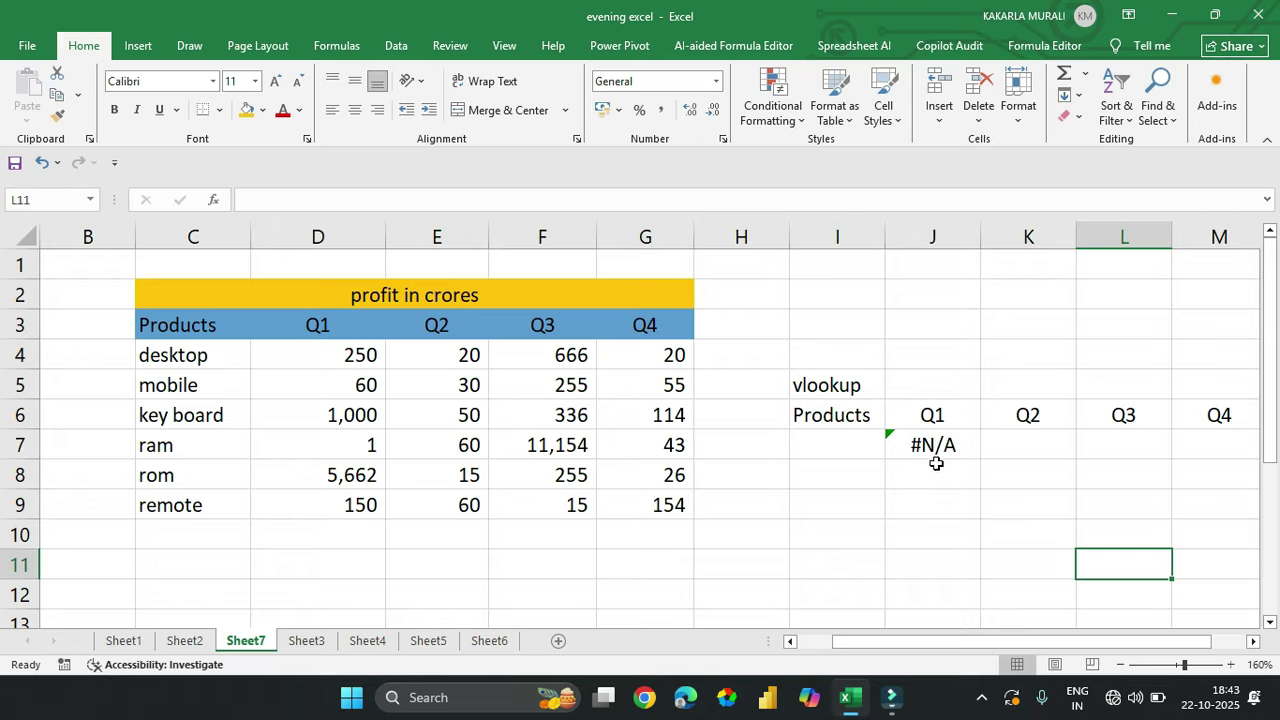
# Step: Enter ram as the product to look up in cell I7
pyautogui.click(856, 443)
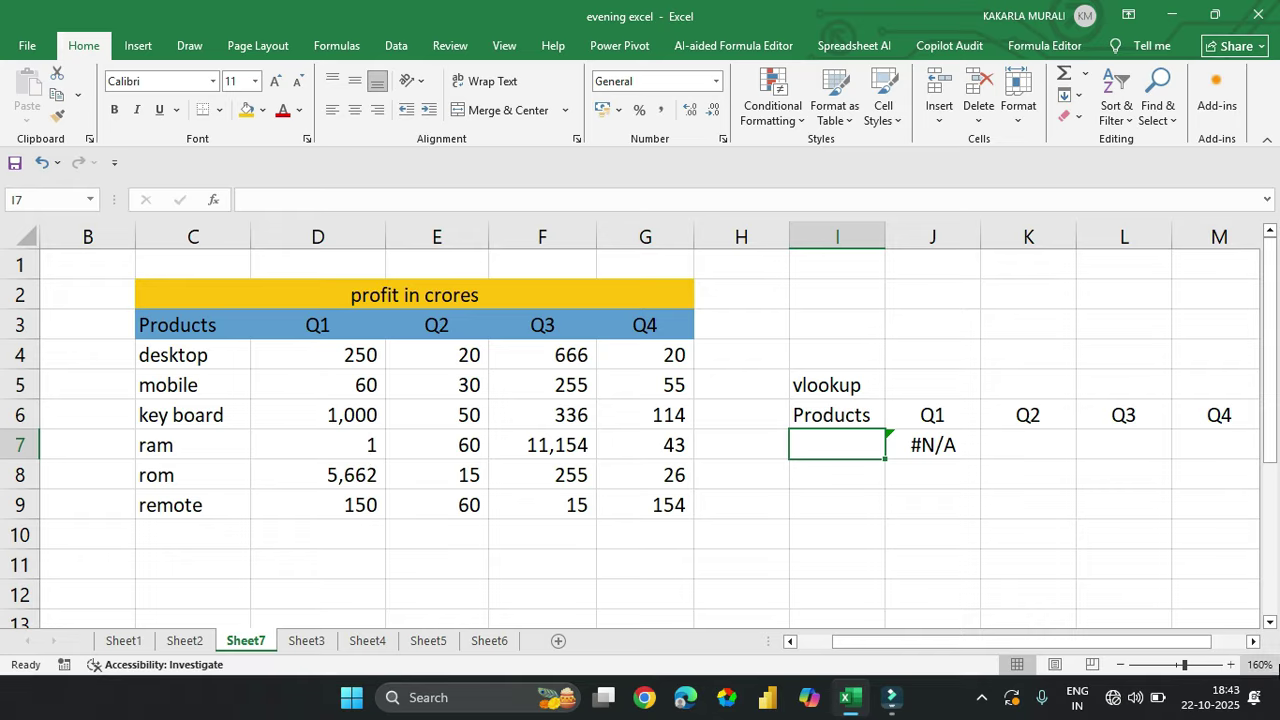
pyautogui.write('ram')
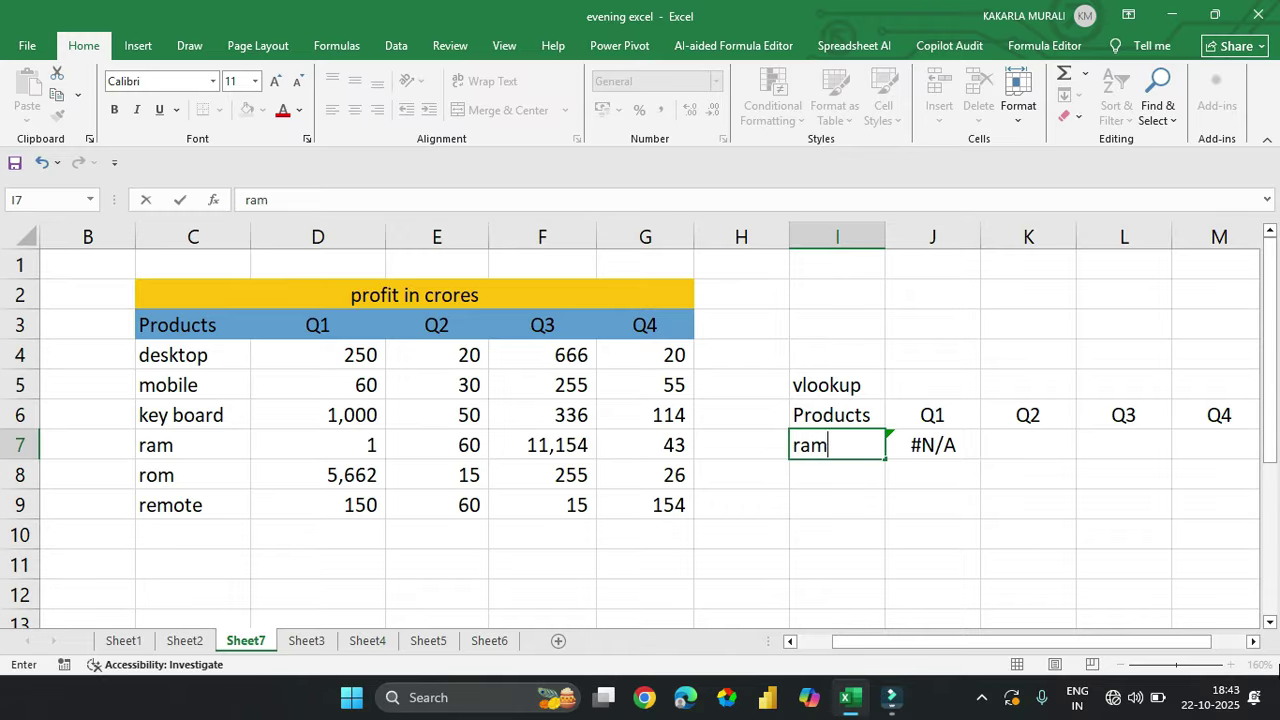
pyautogui.press('Return')
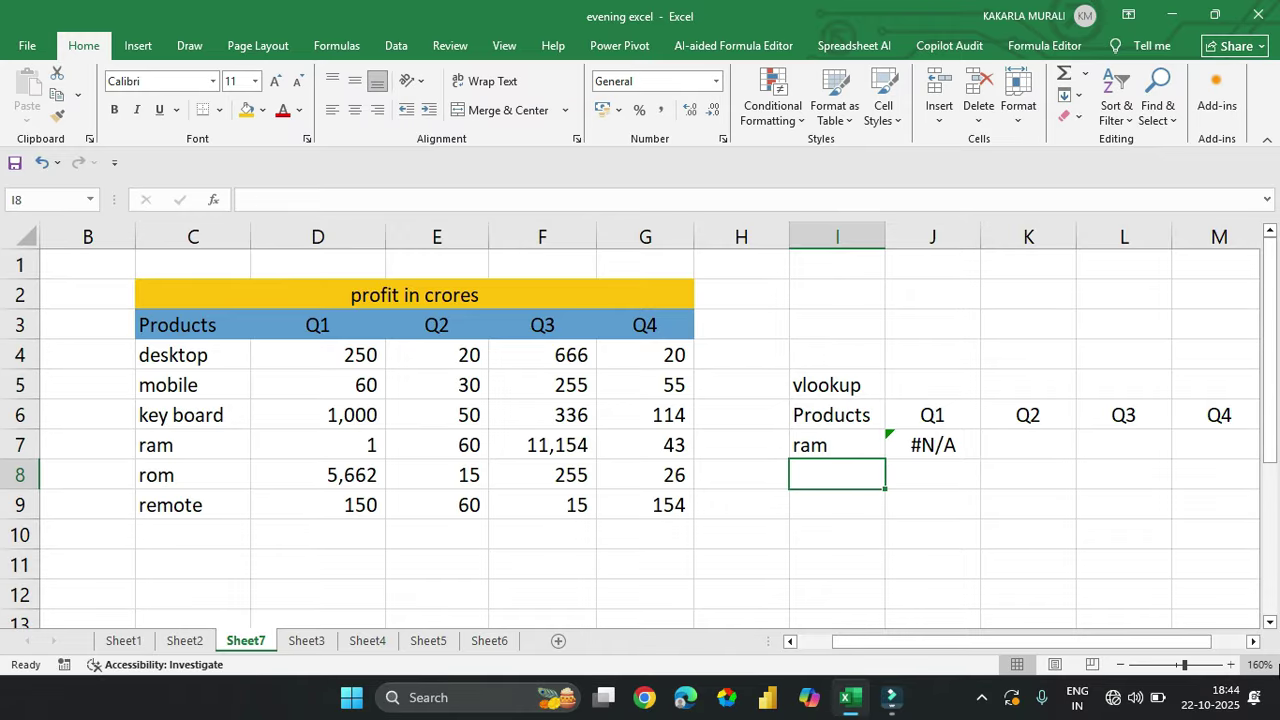
# Step: Change the lookup product in I7 to remote
pyautogui.press('Up')
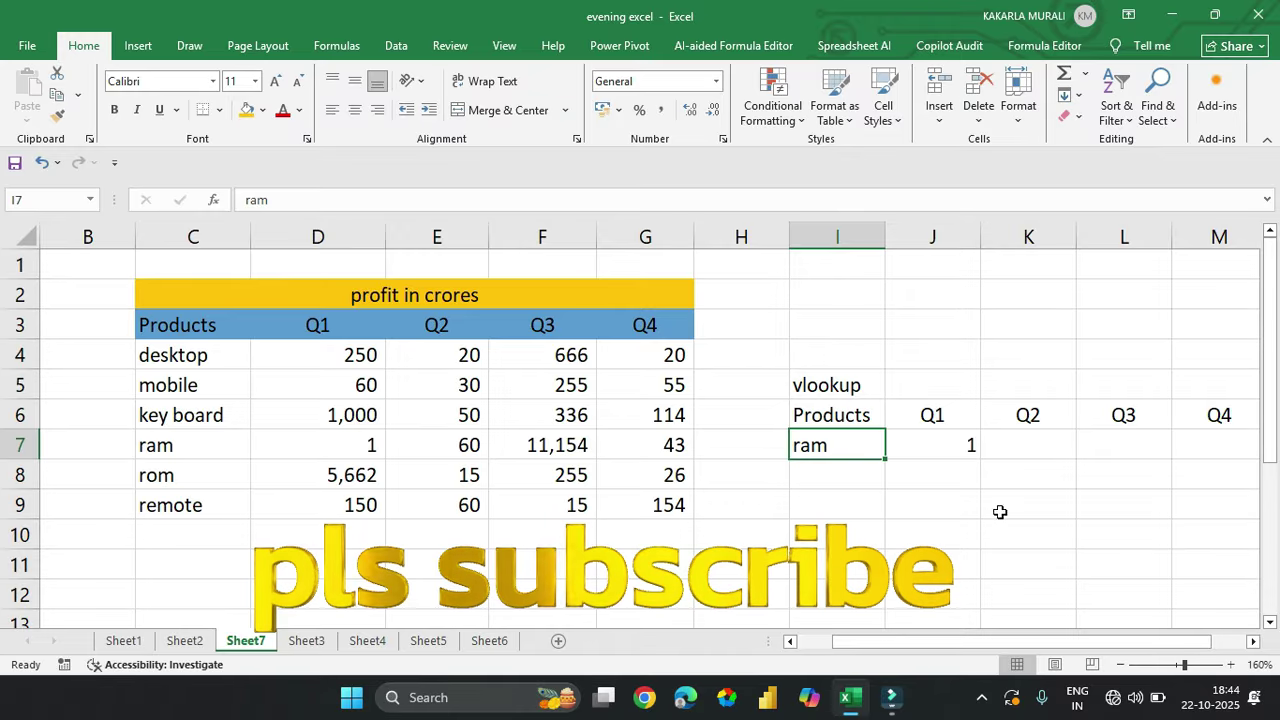
pyautogui.write('r')
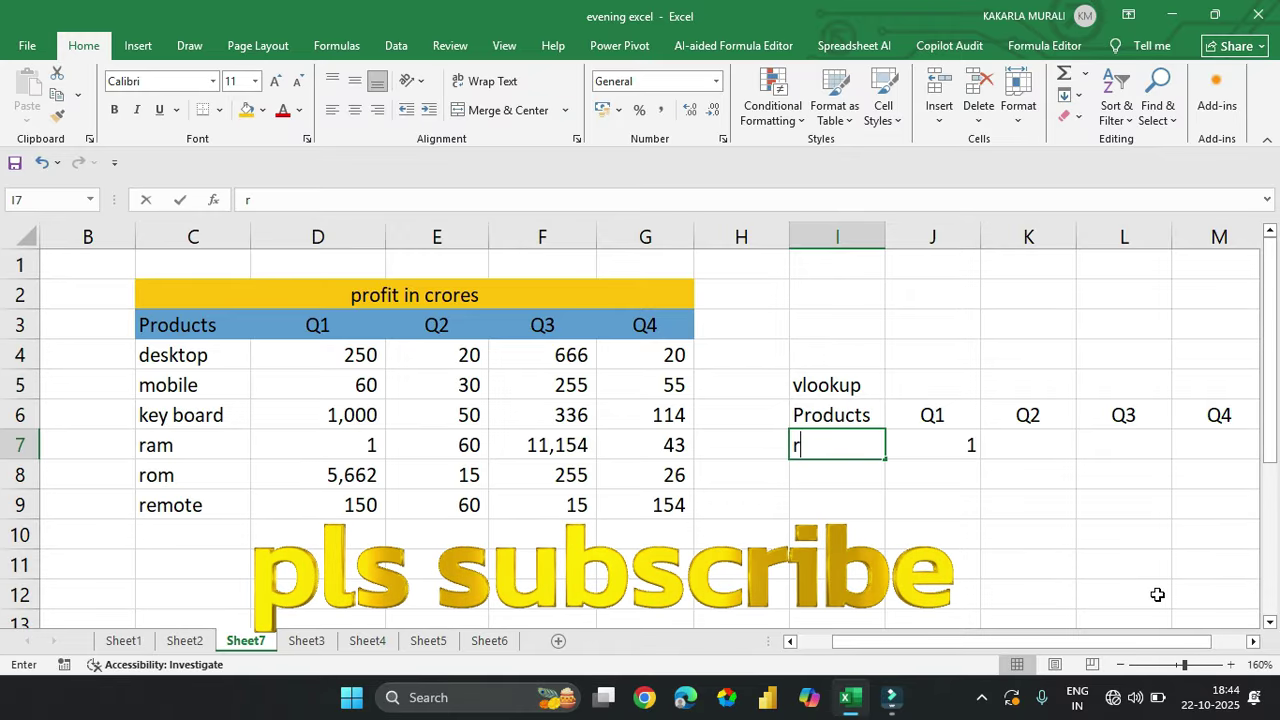
pyautogui.write('emote')
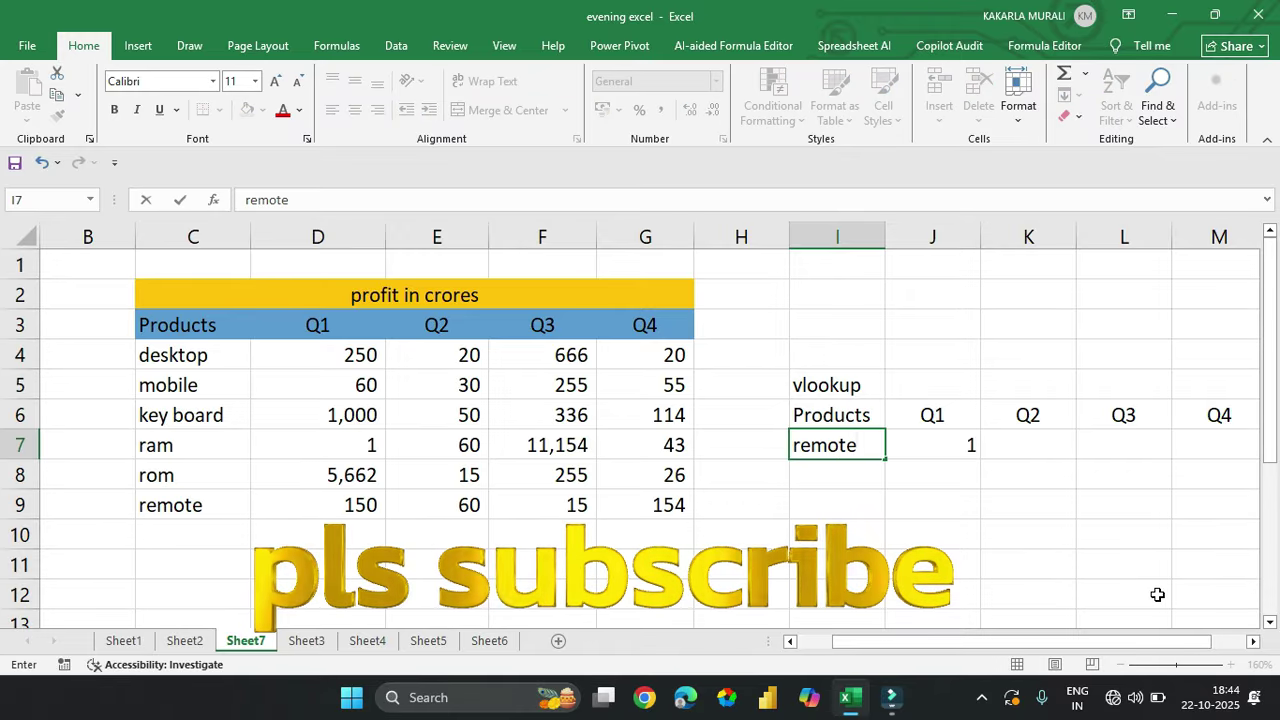
pyautogui.press('Return')
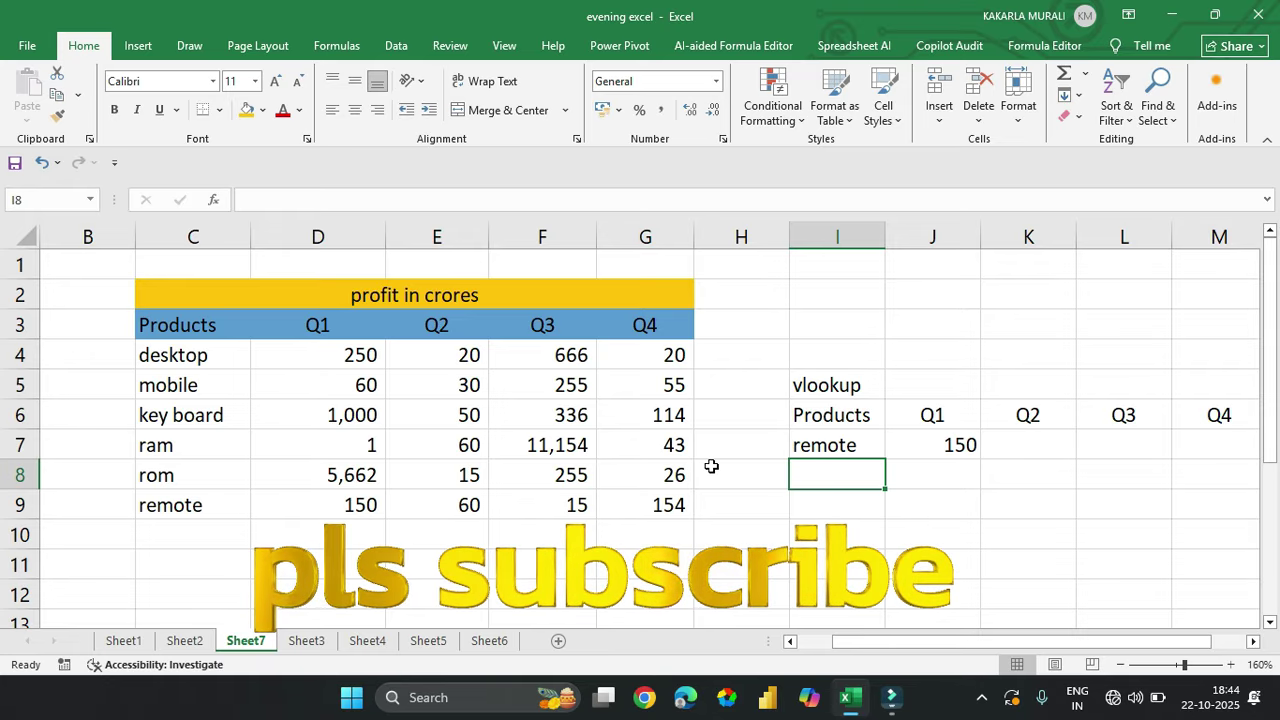
# Step: Start a VLOOKUP formula in cell K7 under Q2 with I7 as the lookup value
pyautogui.click(1053, 440)
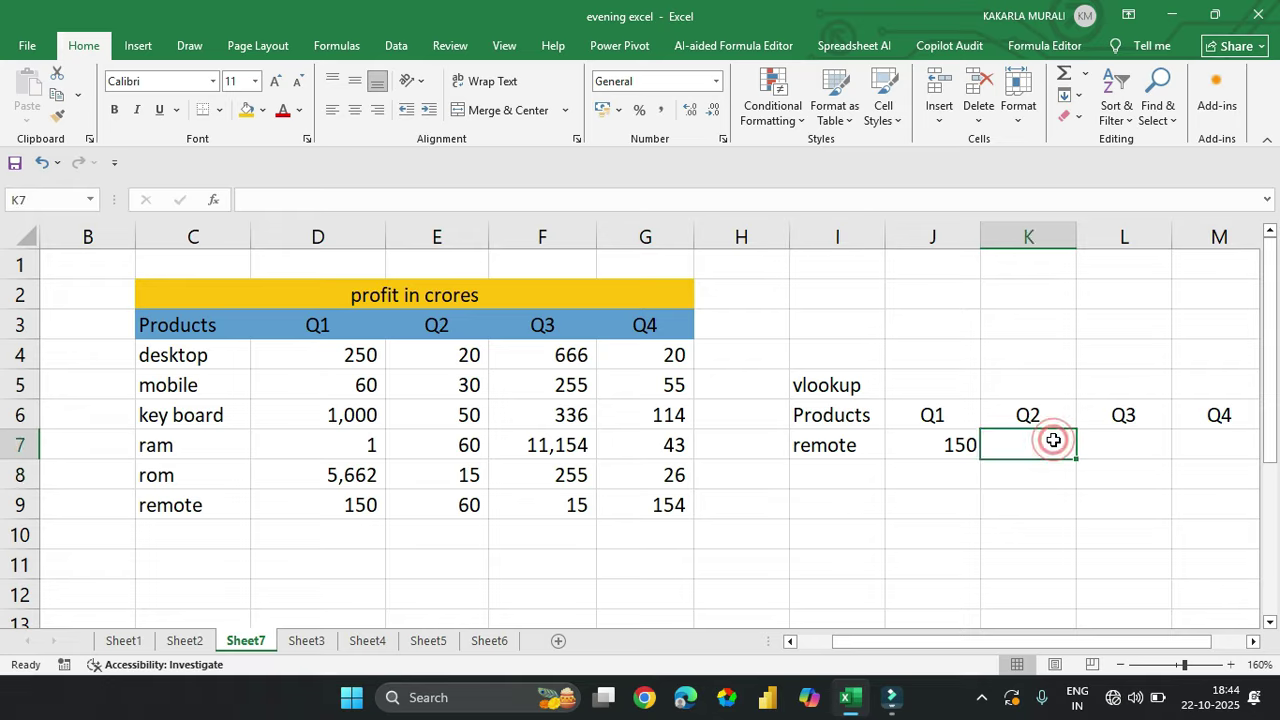
pyautogui.write('=')
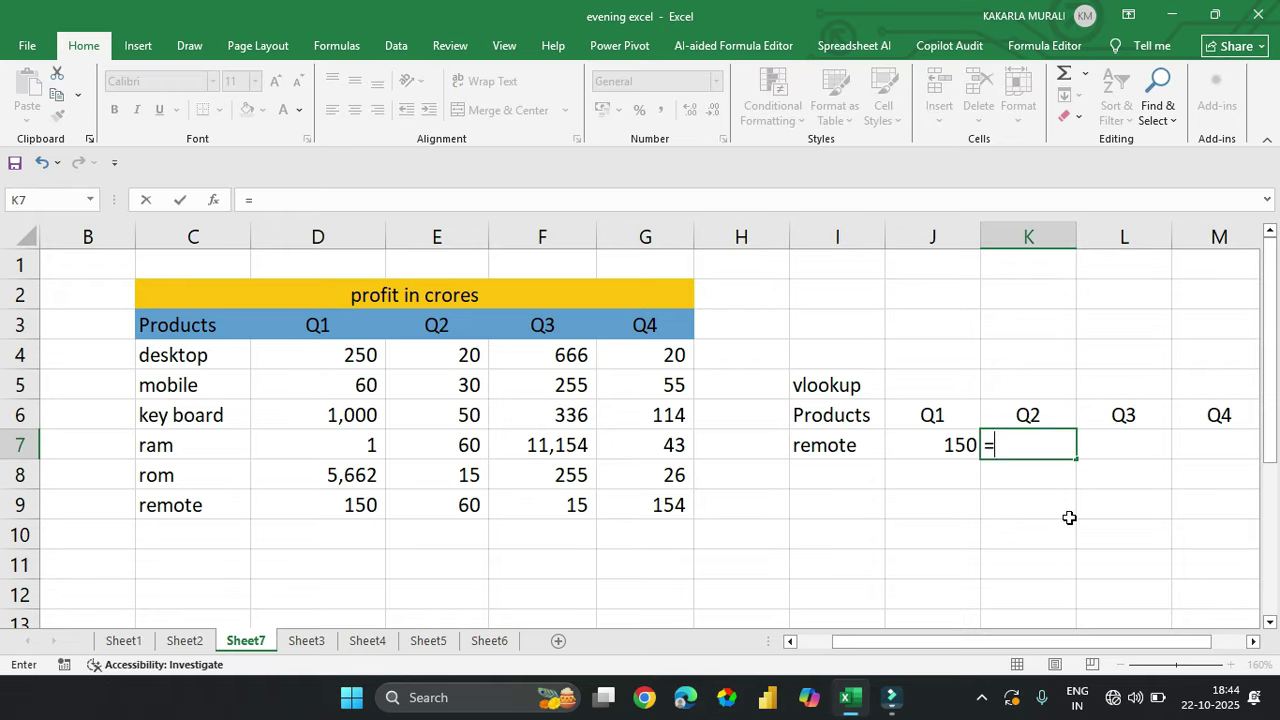
pyautogui.write('v')
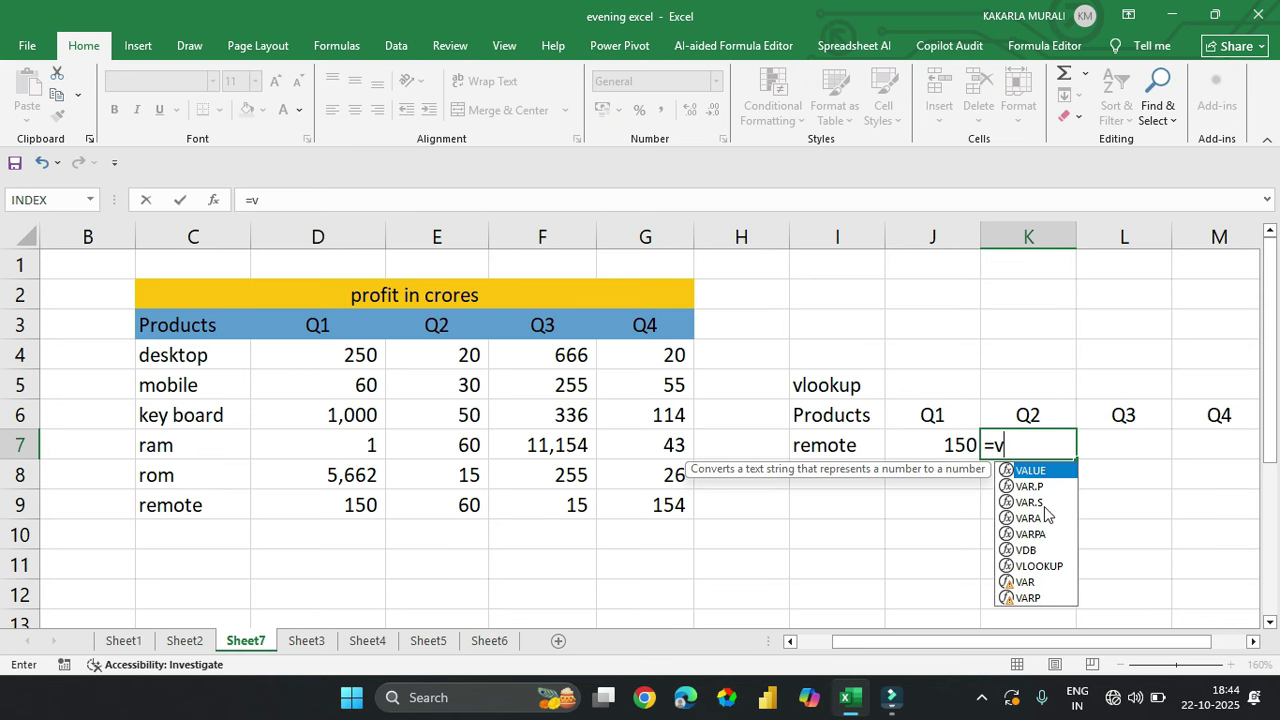
pyautogui.write('lo')
pyautogui.press('Tab')
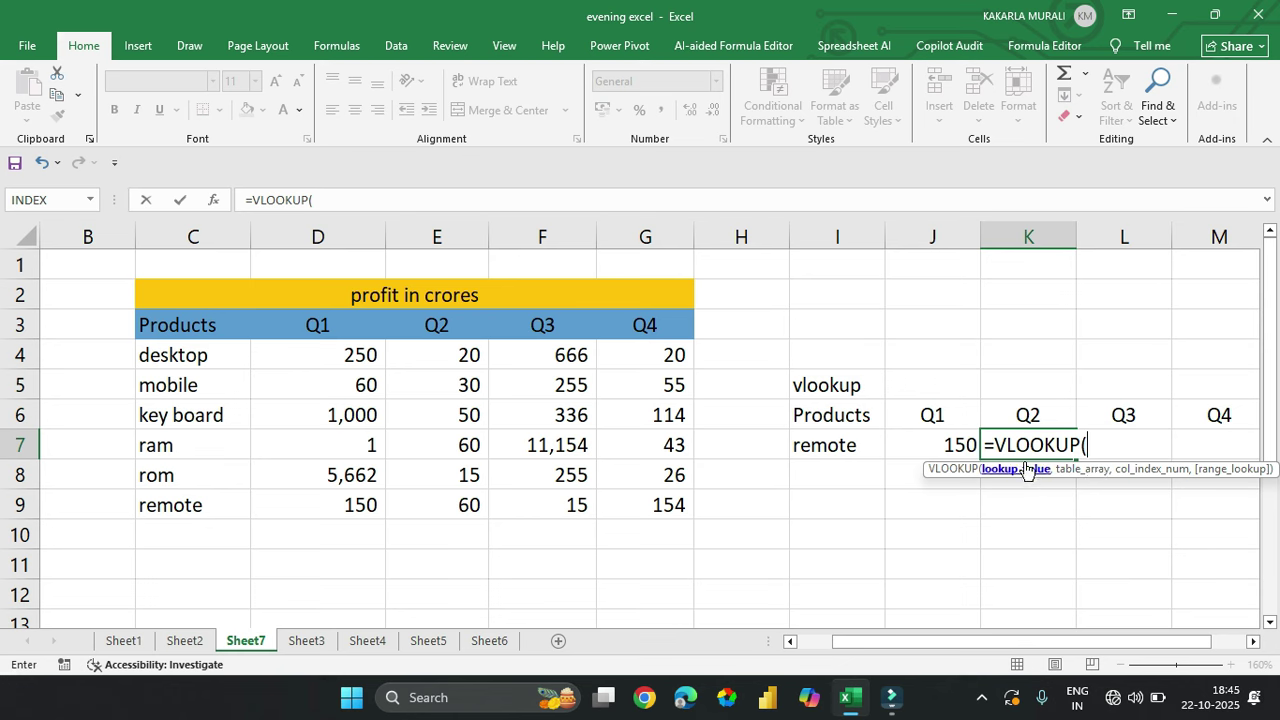
pyautogui.click(838, 445)
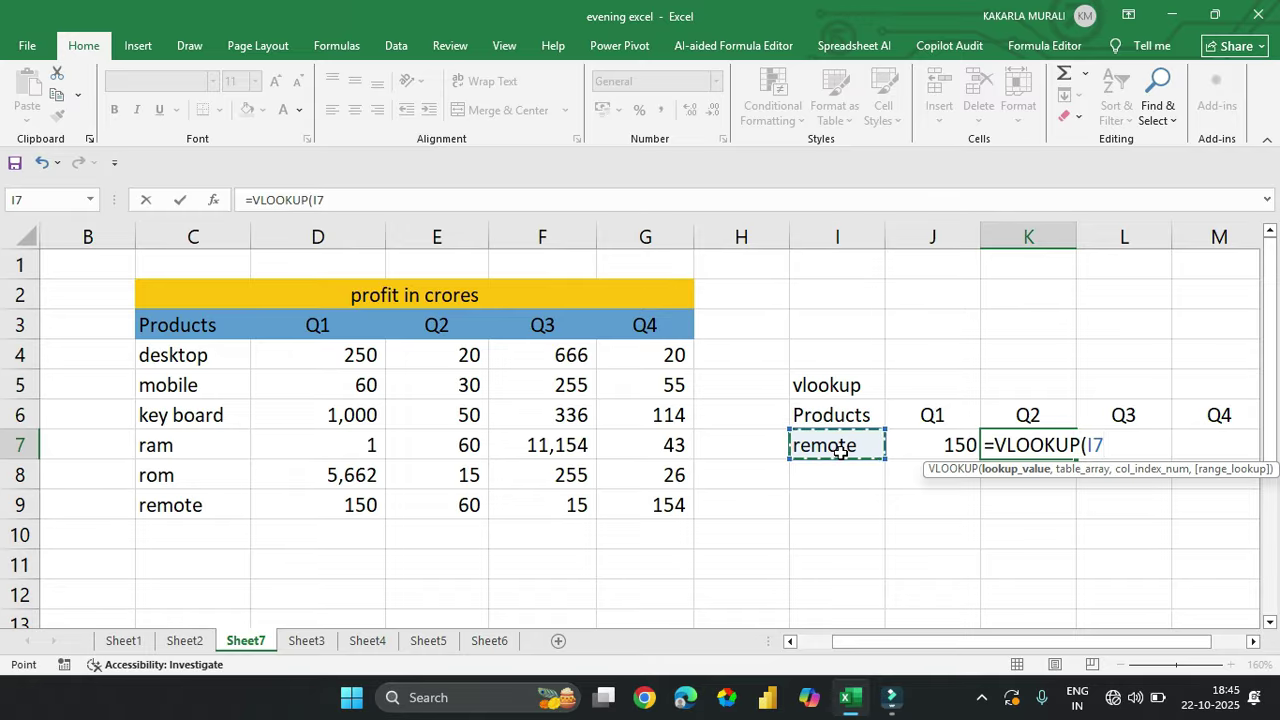
# Step: Complete the K7 formula with table range C3:G9, column index 3 and match type 0, and check the results against the table's remote row
pyautogui.write(',')
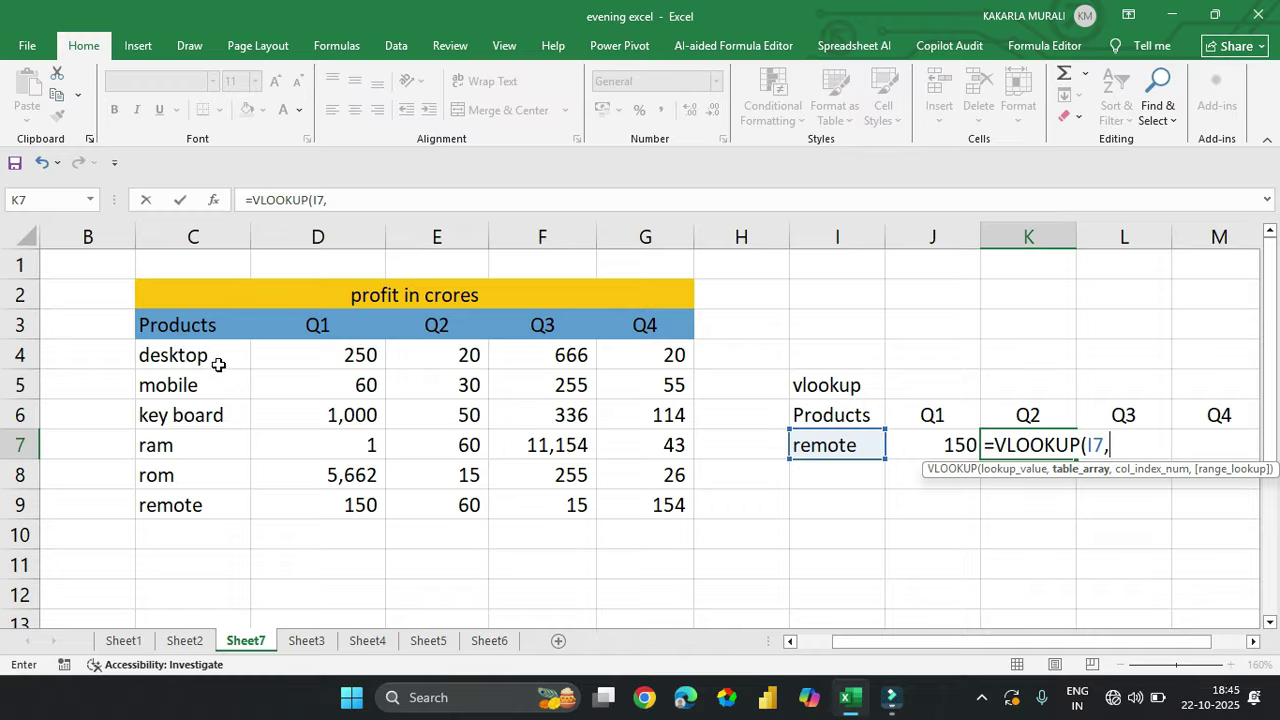
pyautogui.moveTo(209, 326); pyautogui.dragTo(632, 517)
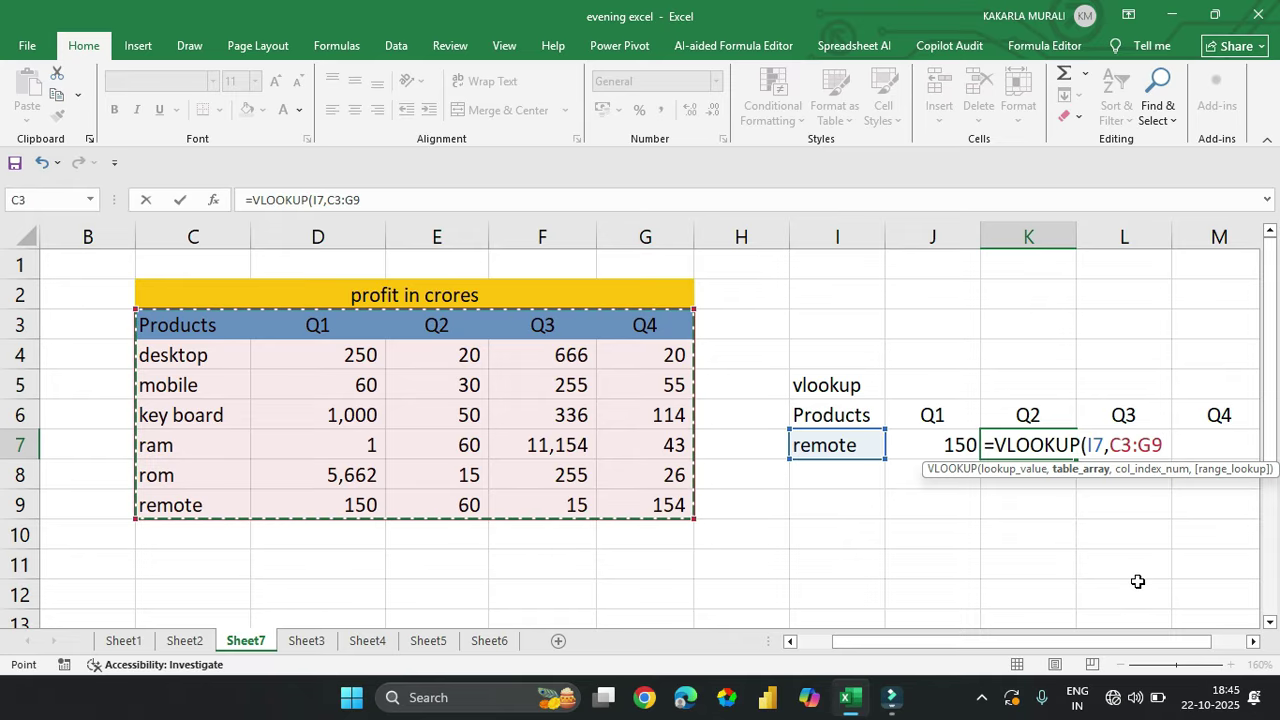
pyautogui.write(',3')
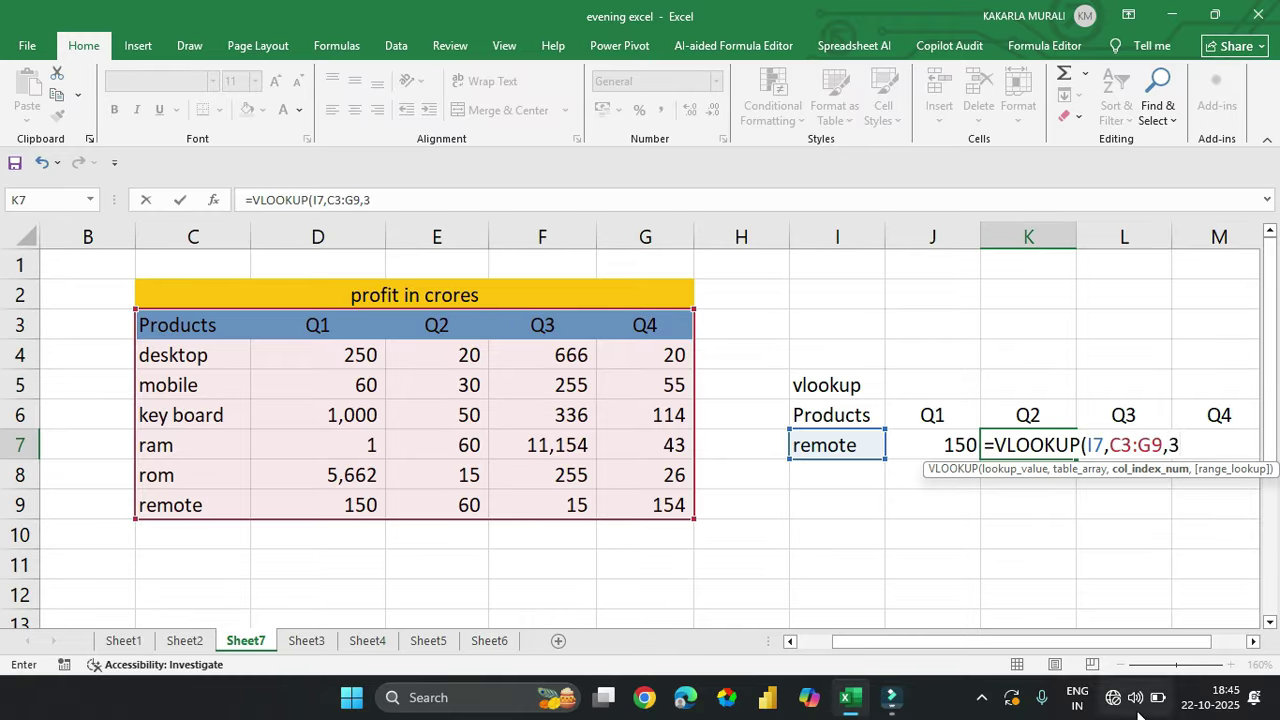
pyautogui.write(',')
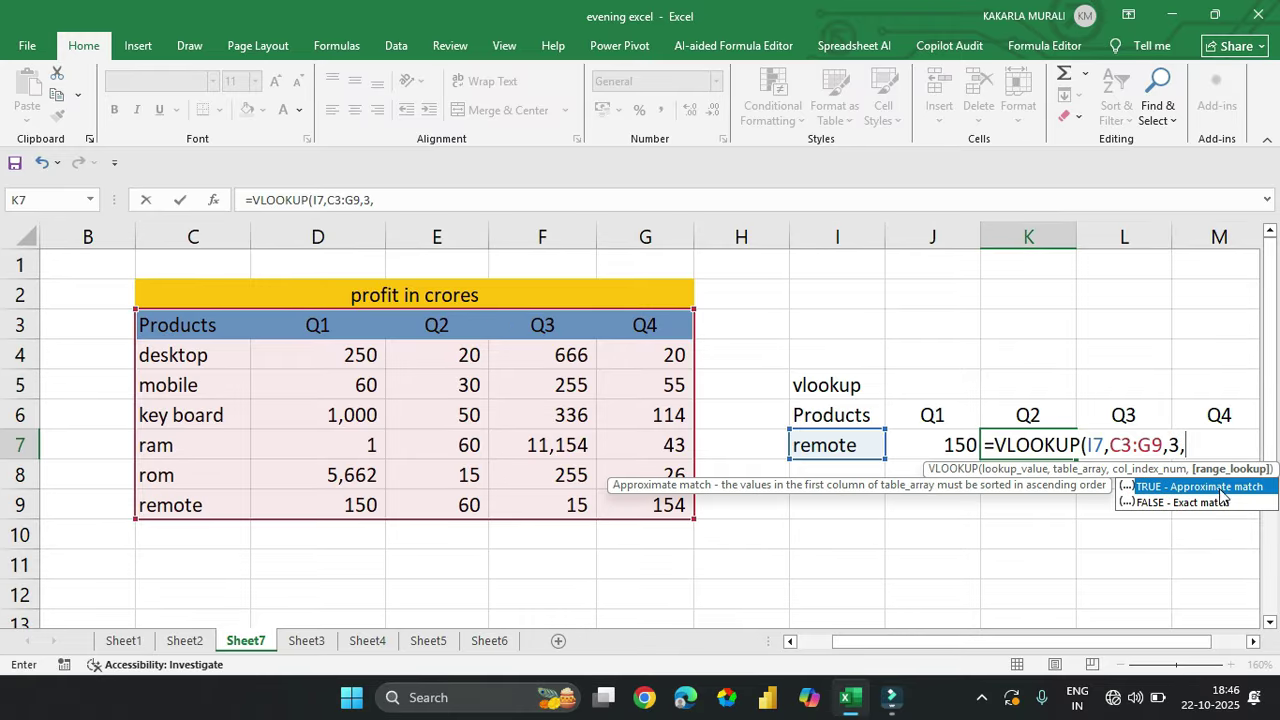
pyautogui.write('0')
pyautogui.press('Return')
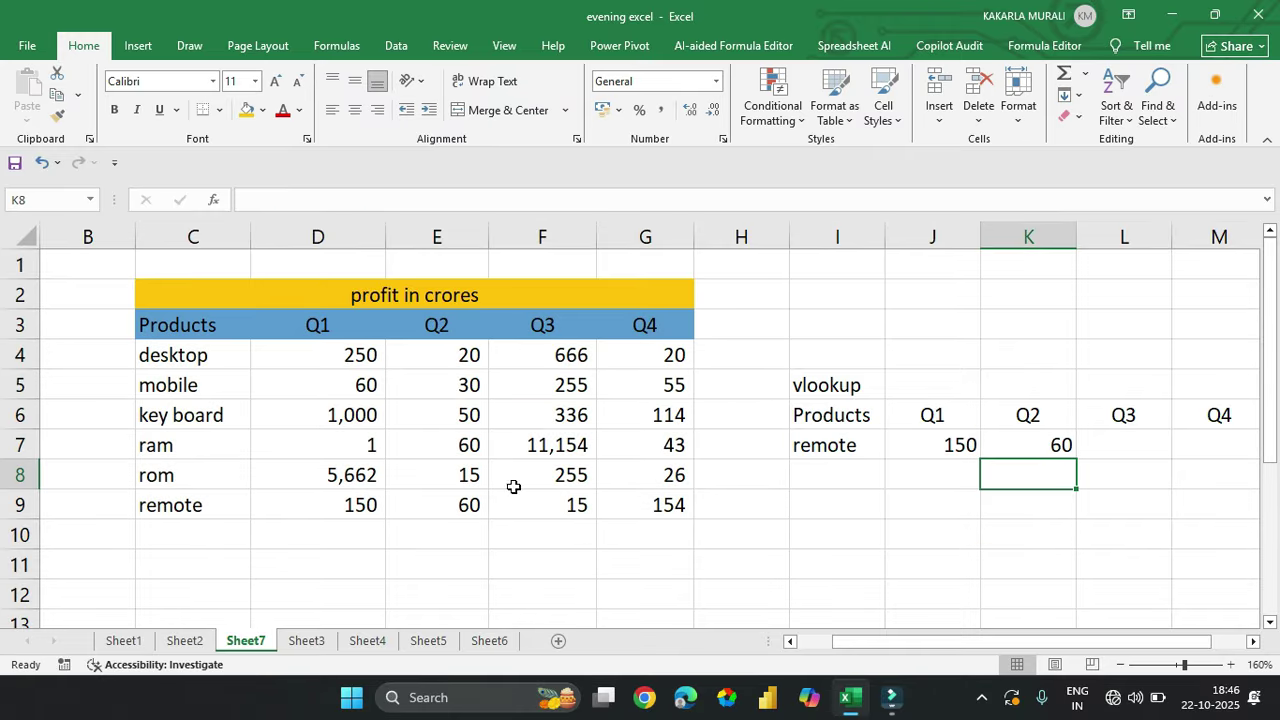
pyautogui.moveTo(300, 510); pyautogui.dragTo(466, 505)
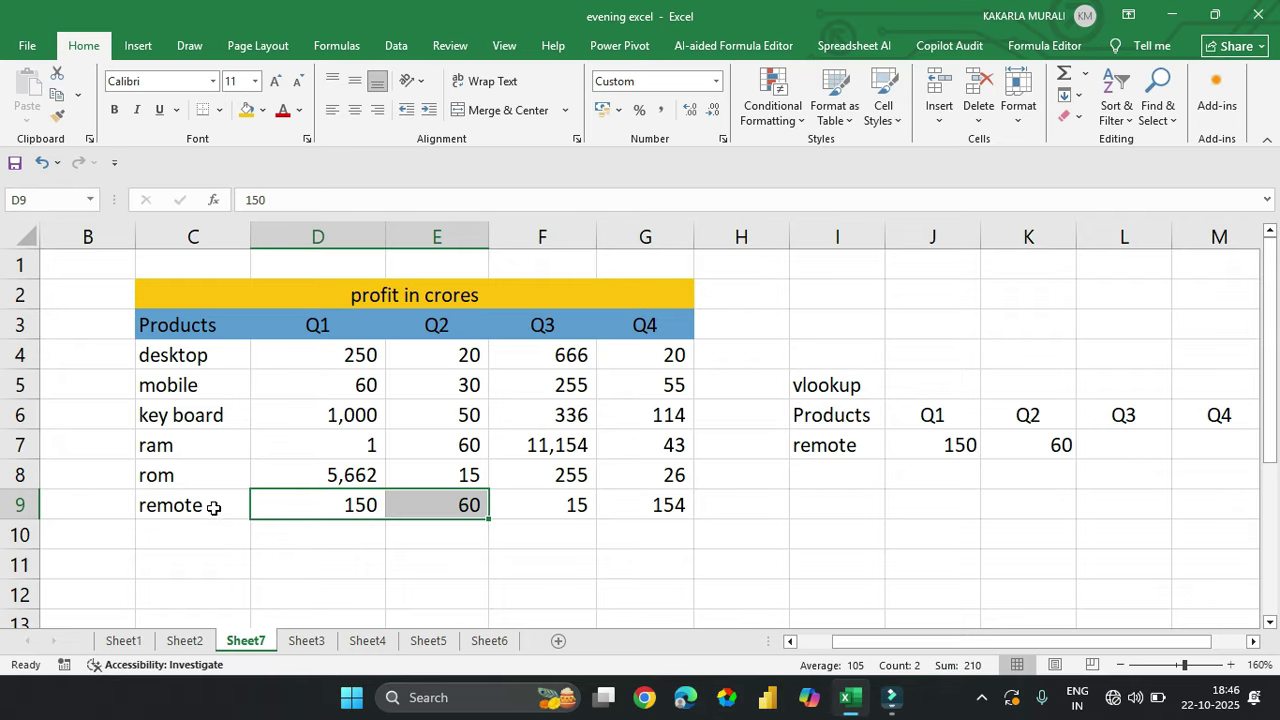
pyautogui.moveTo(213, 508); pyautogui.dragTo(429, 506)
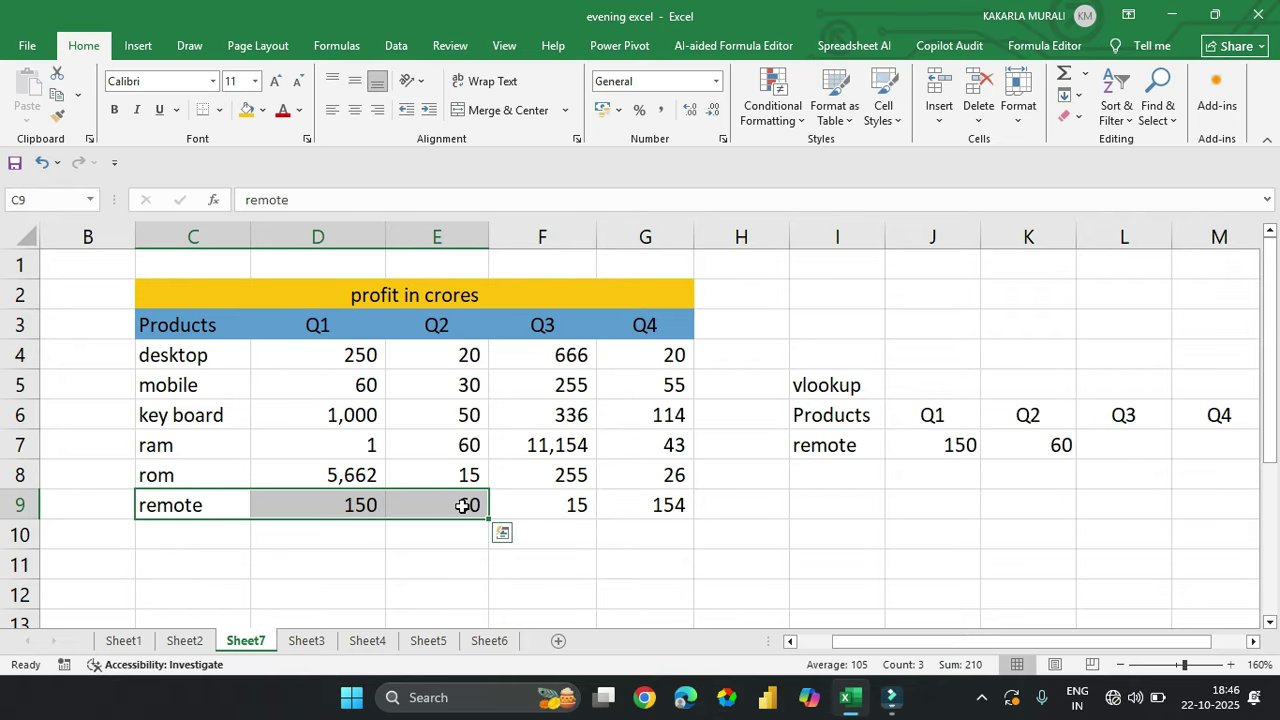
pyautogui.click(1040, 440)
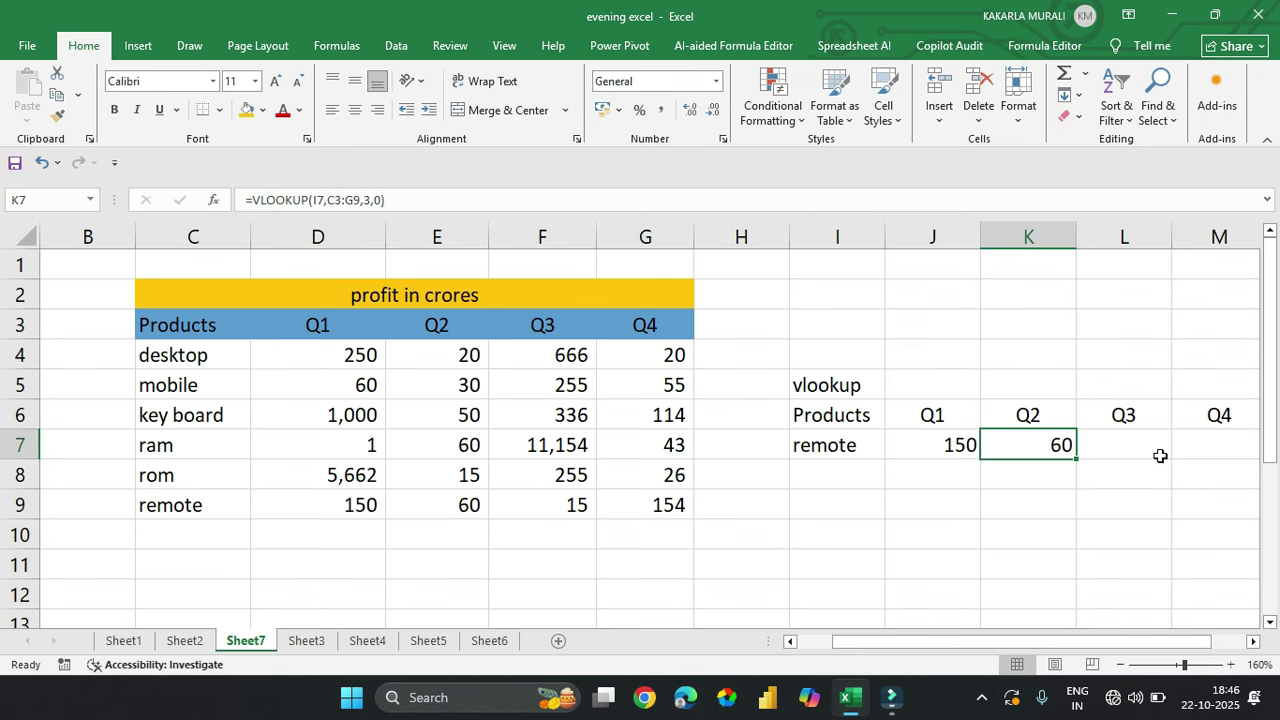